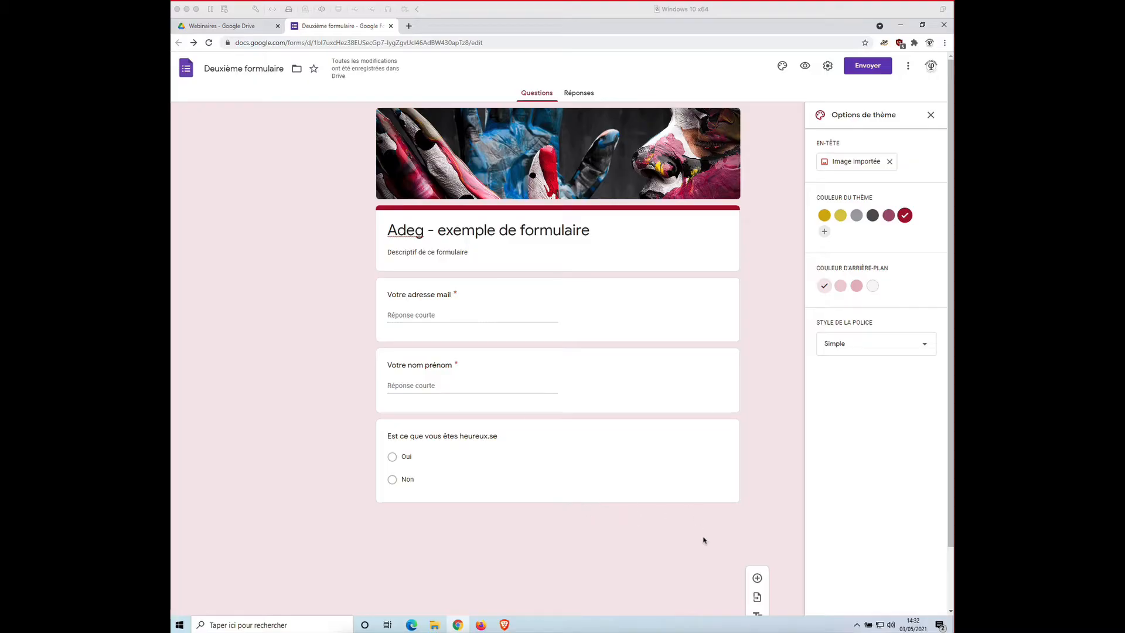
Add a section to the form and move the e-mail, name and "Est ce que vous êtes heureux.se" questions up into section 1.
scroll(763, 541, down, 1)
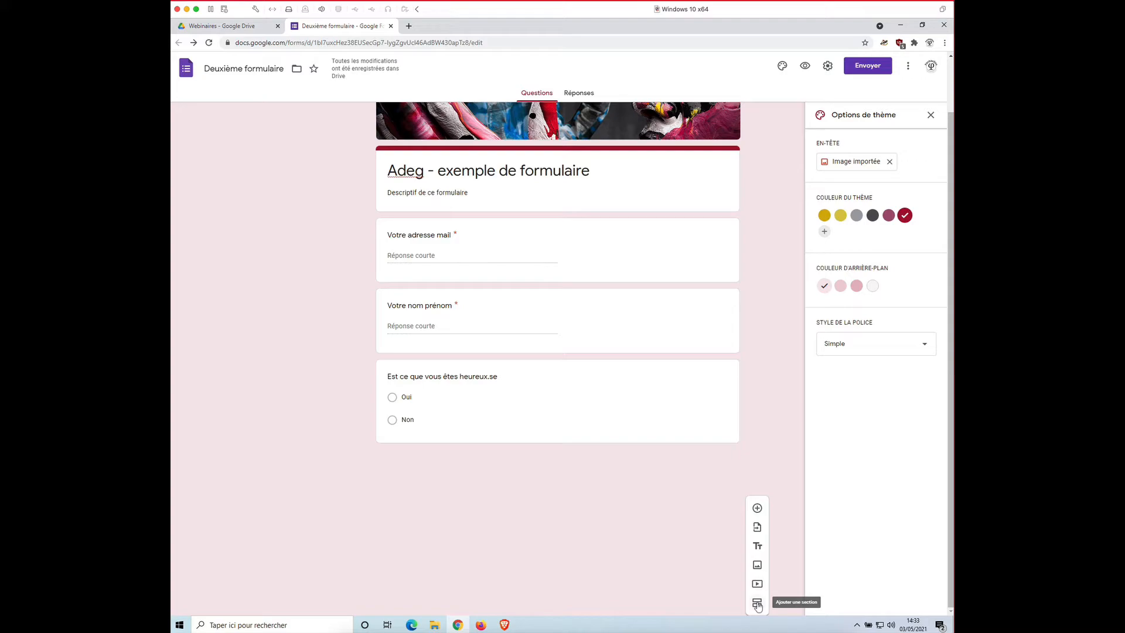
click(758, 606)
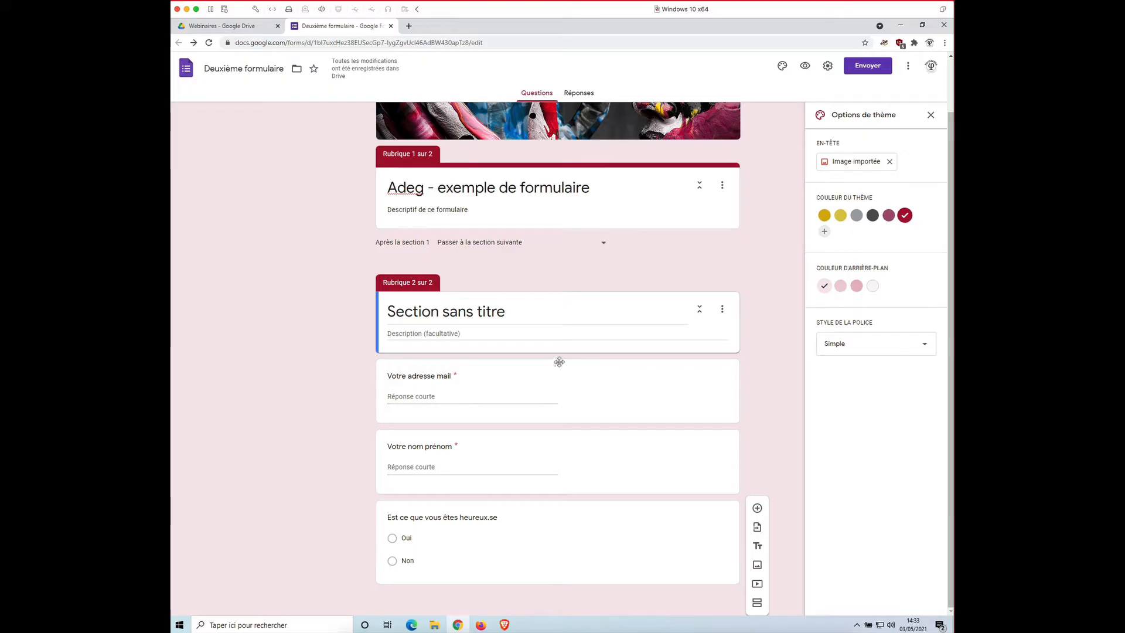
drag(557, 359, 549, 197)
drag(559, 485, 547, 336)
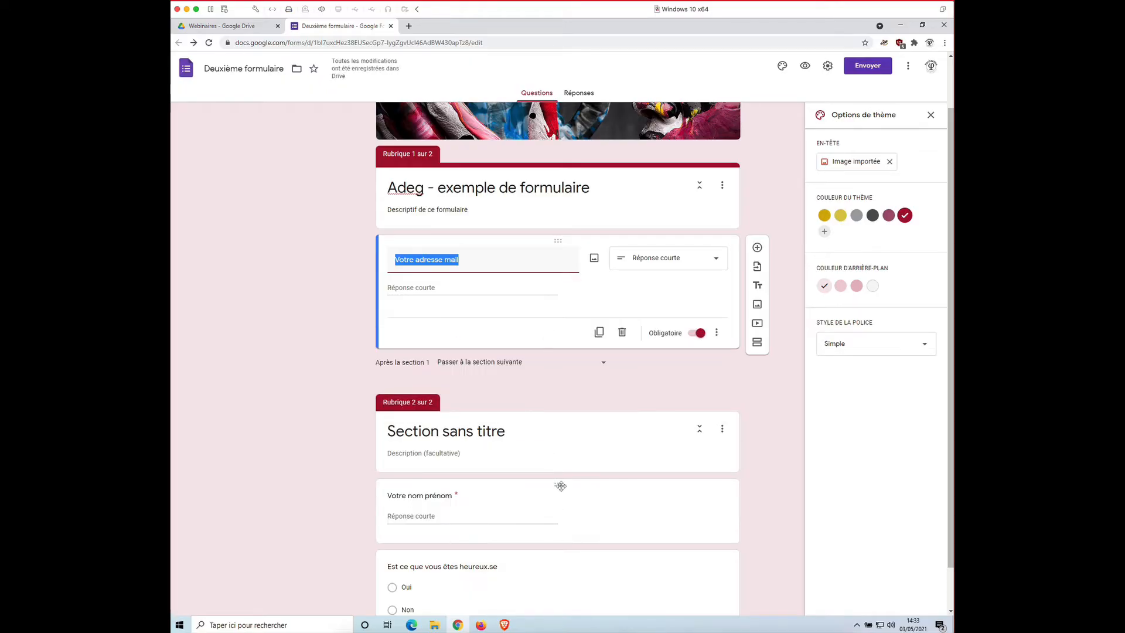
drag(560, 484, 548, 326)
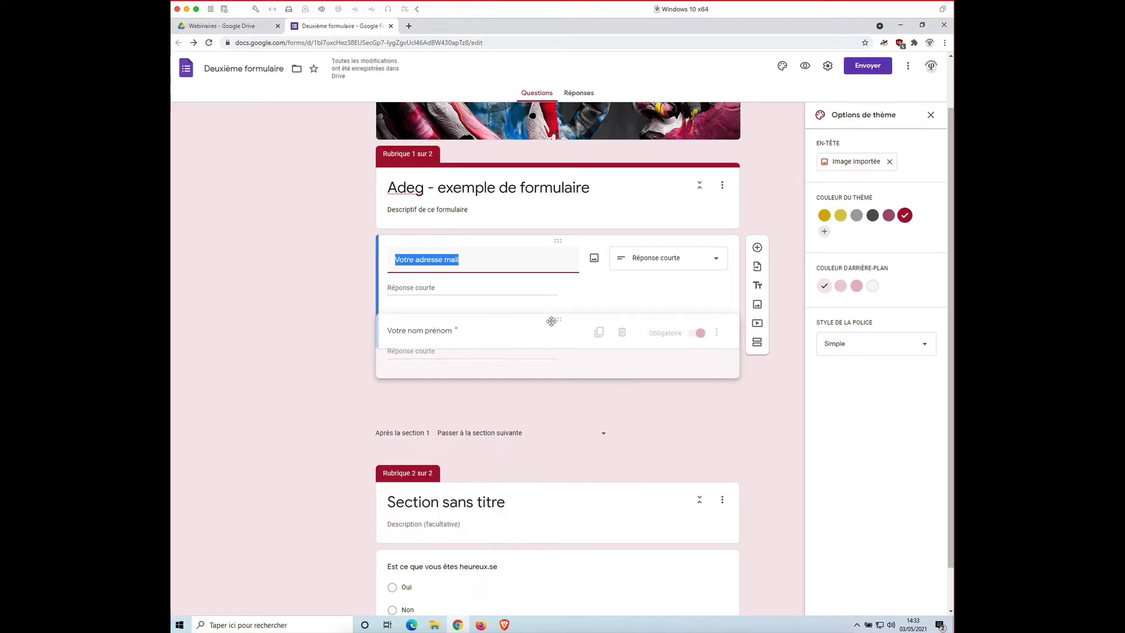
drag(560, 559, 540, 398)
scroll(542, 445, down, 1)
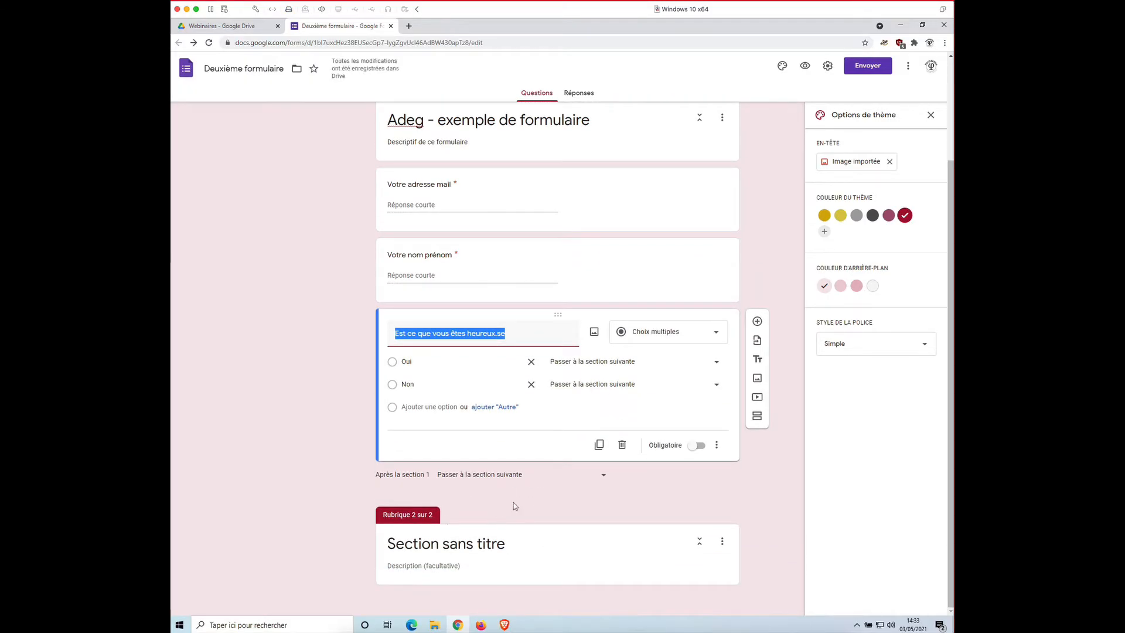
Add a third section after section 2 at the end of the form.
click(630, 548)
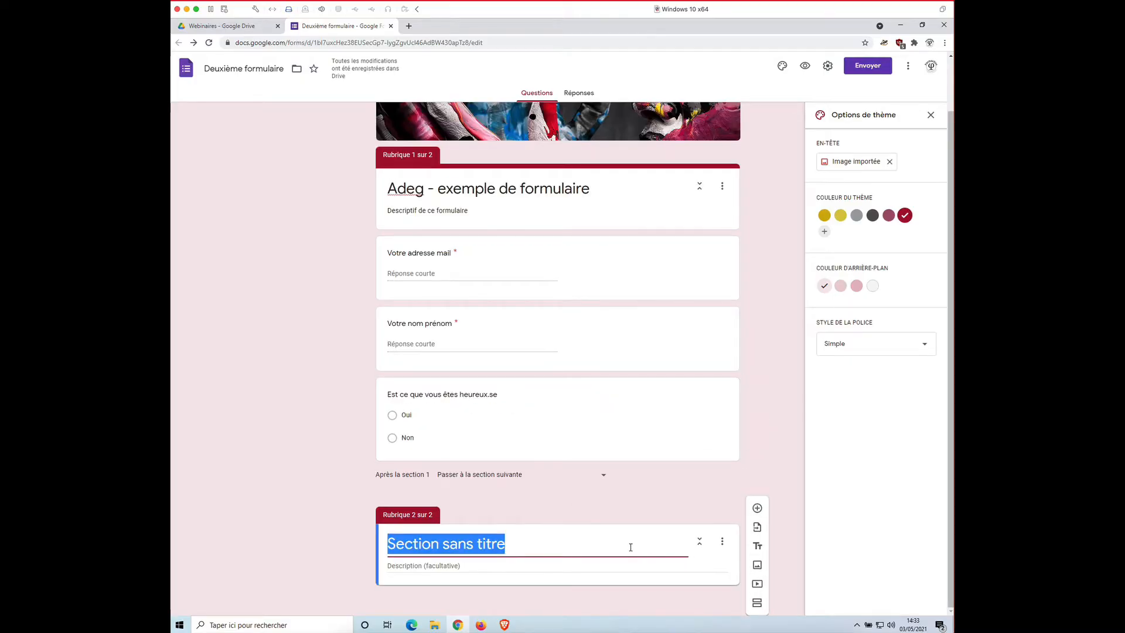
click(757, 603)
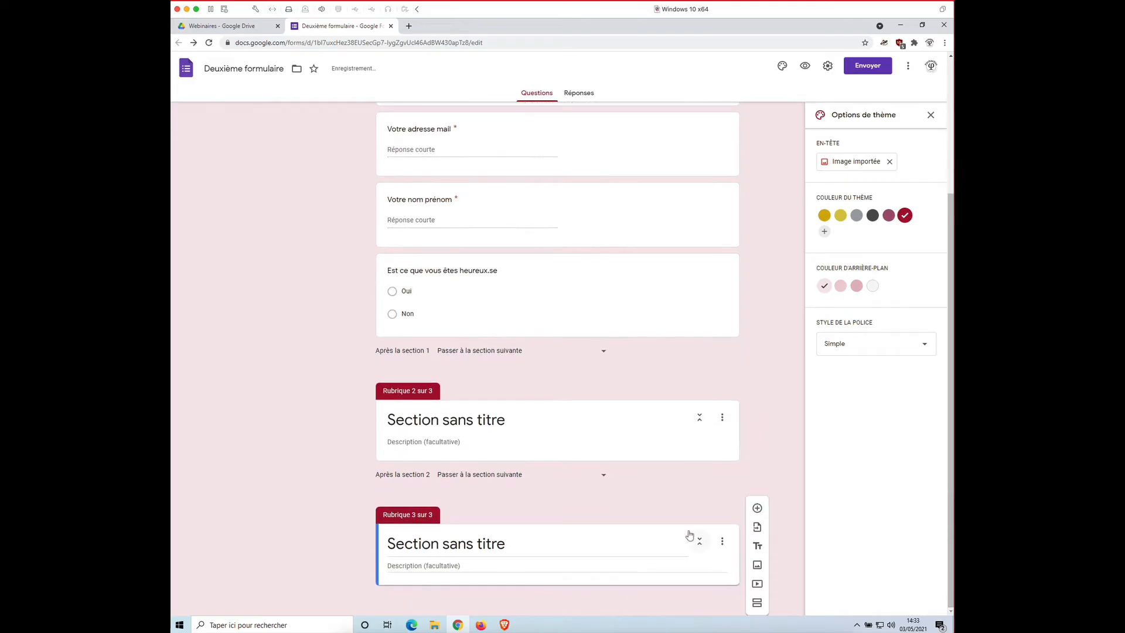
scroll(689, 535, up, 3)
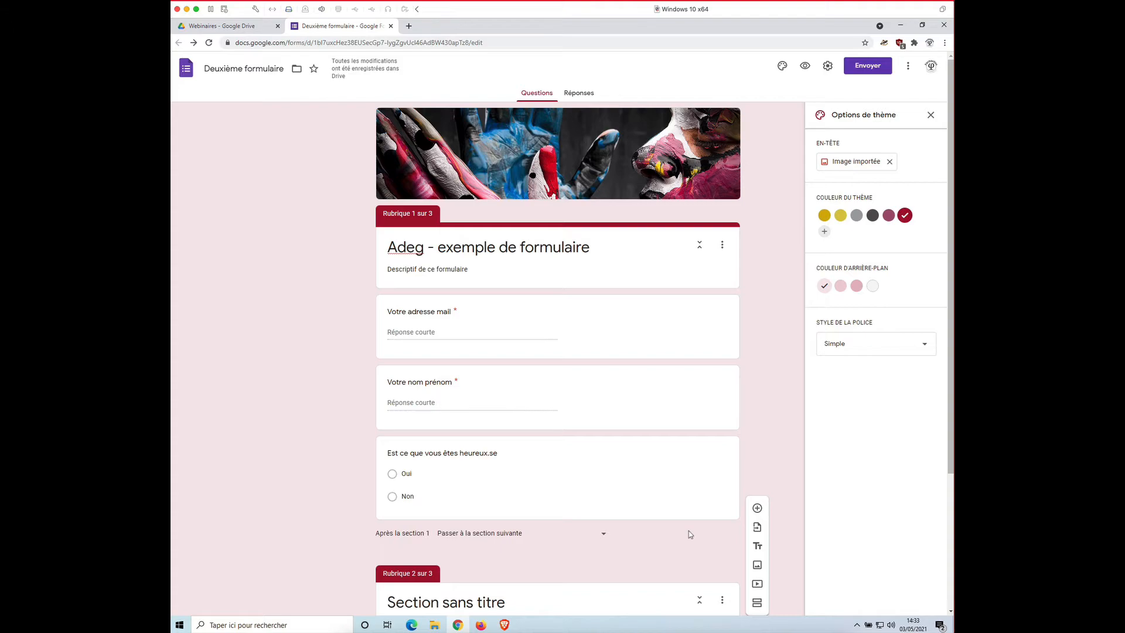
Title section 2 "Demande de soutien" and section 3 "Fin de formulaire".
scroll(690, 534, down, 2)
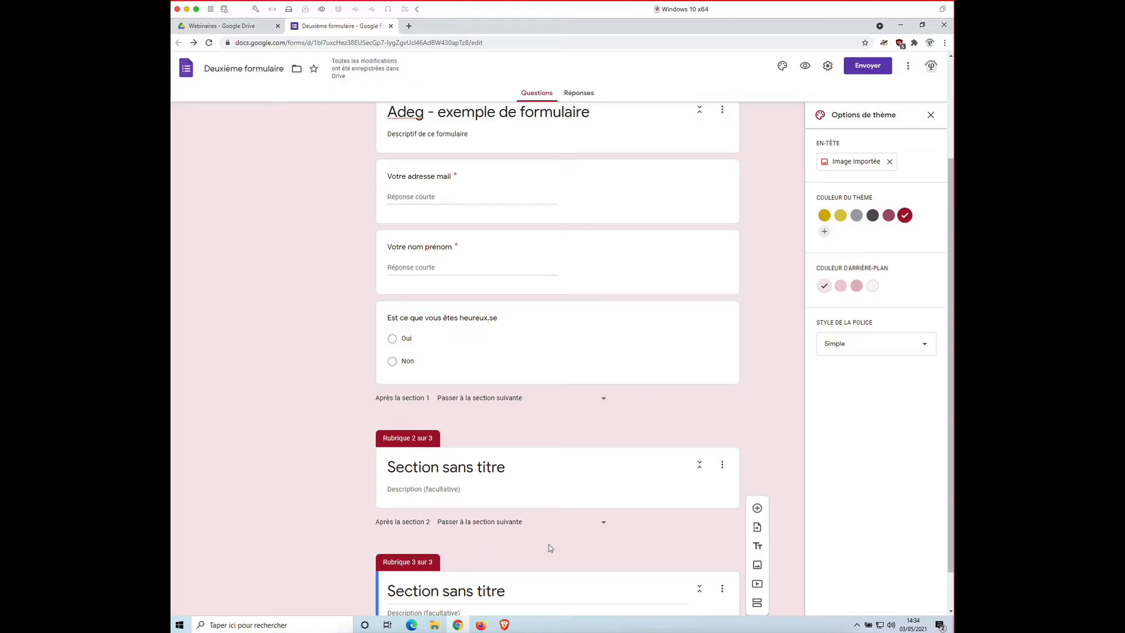
click(463, 468)
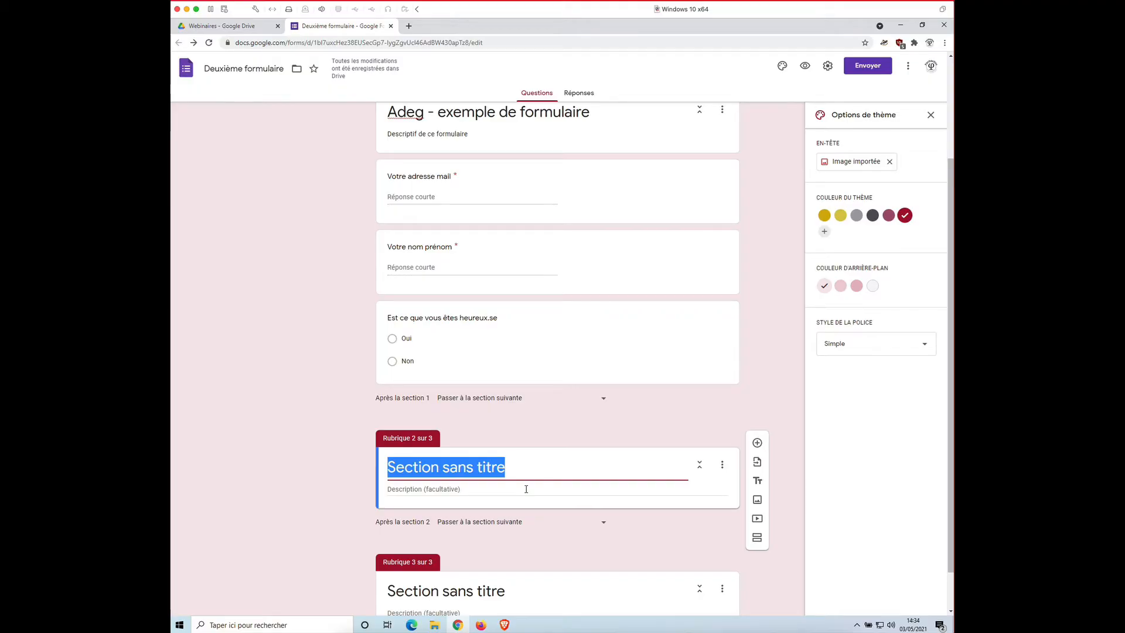
text(Demande)
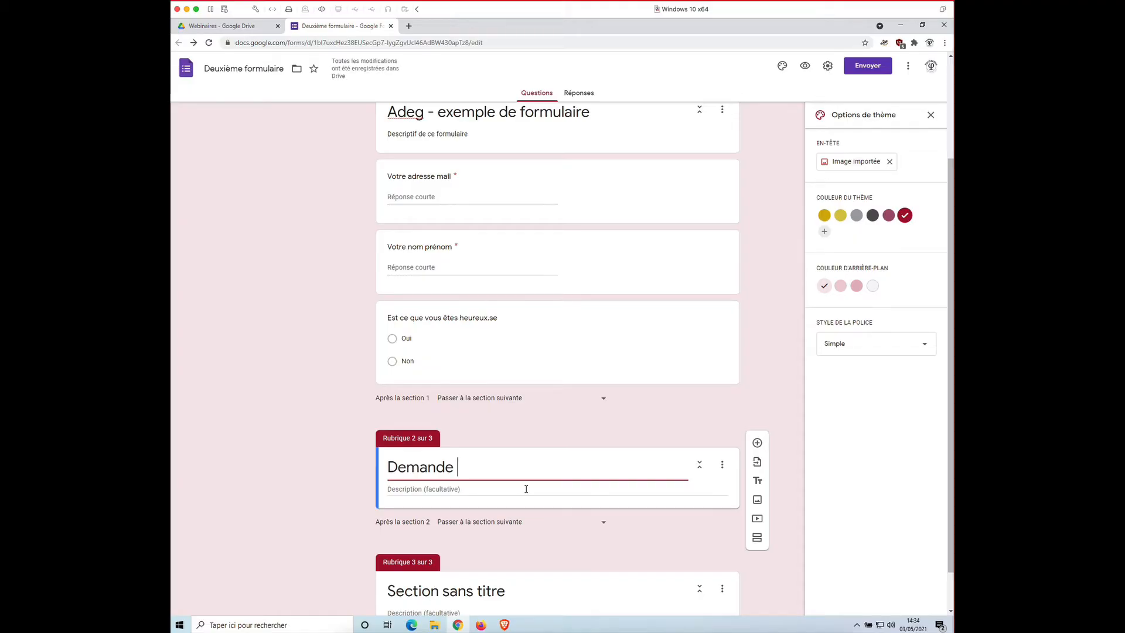
text(de soutien)
click(479, 592)
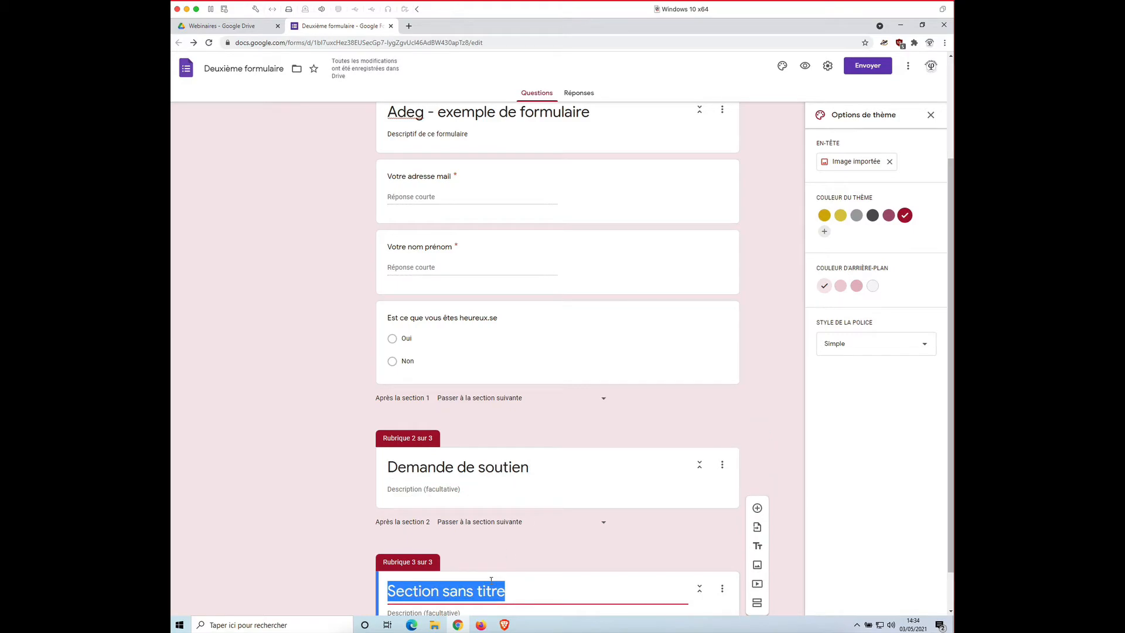
text(Fin de for)
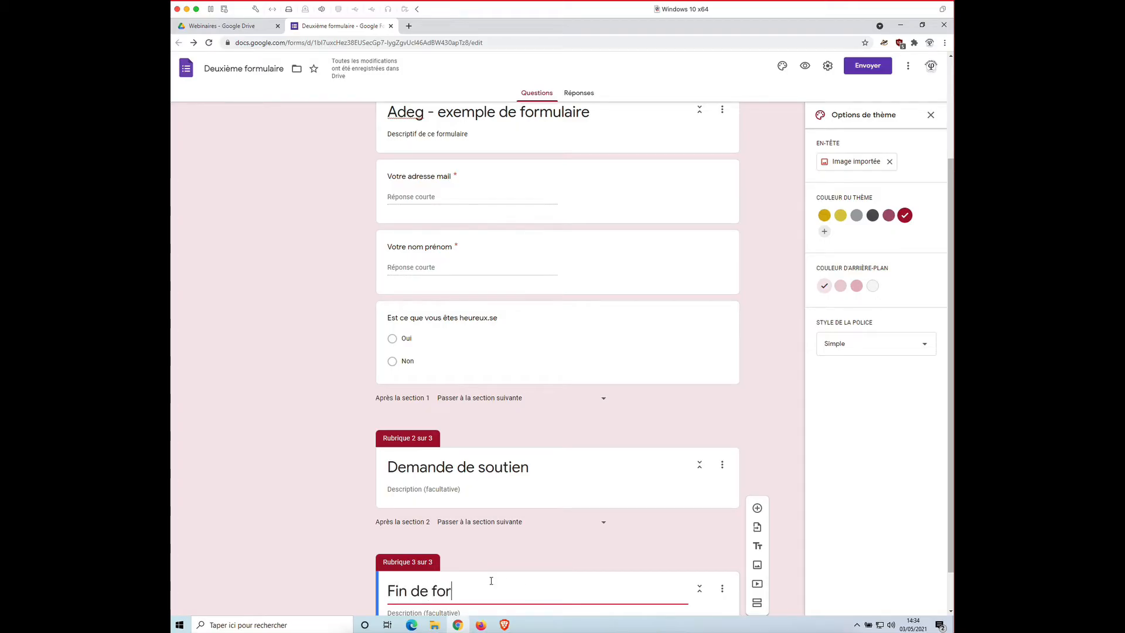
text(mulaire)
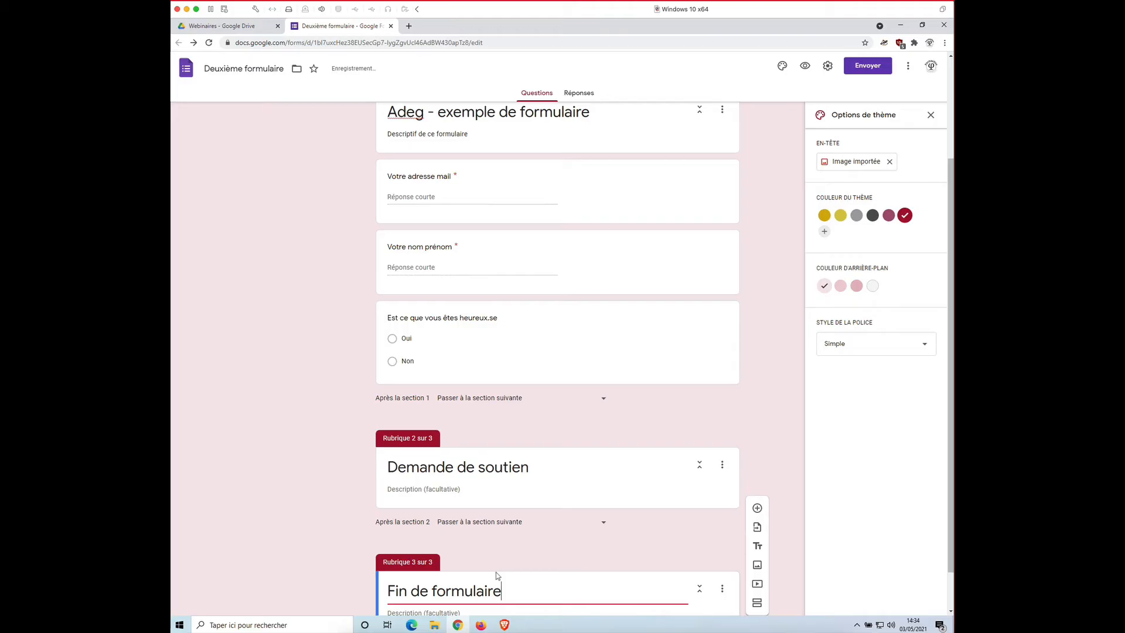
Add a short-answer question titled "Numéro de téléphone" to the "Demande de soutien" section.
scroll(496, 572, down, 1)
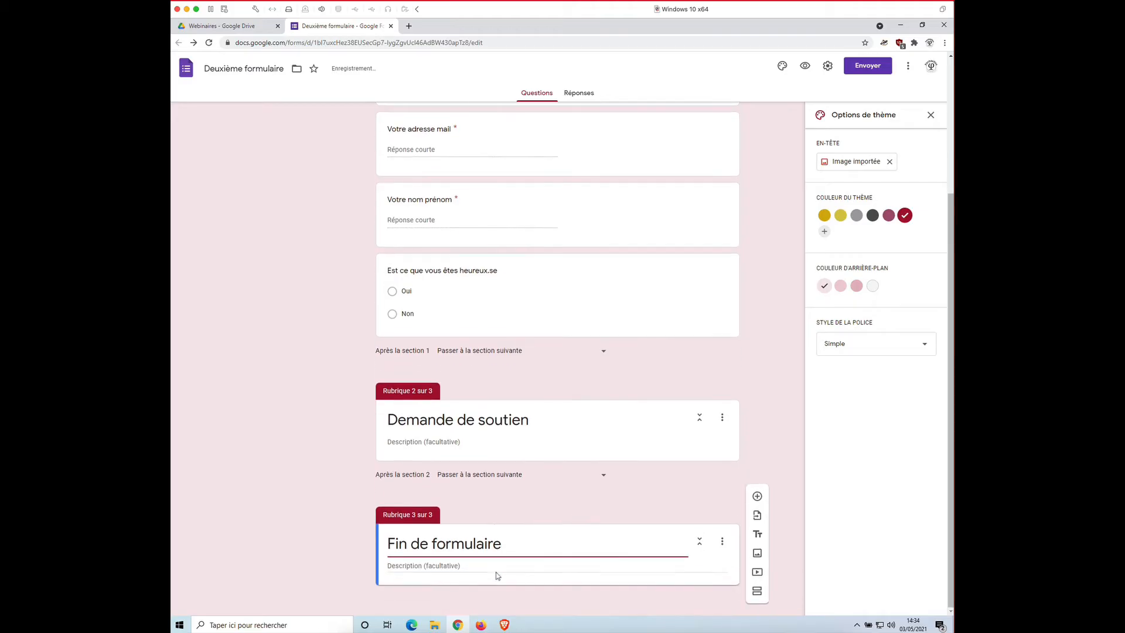
click(576, 429)
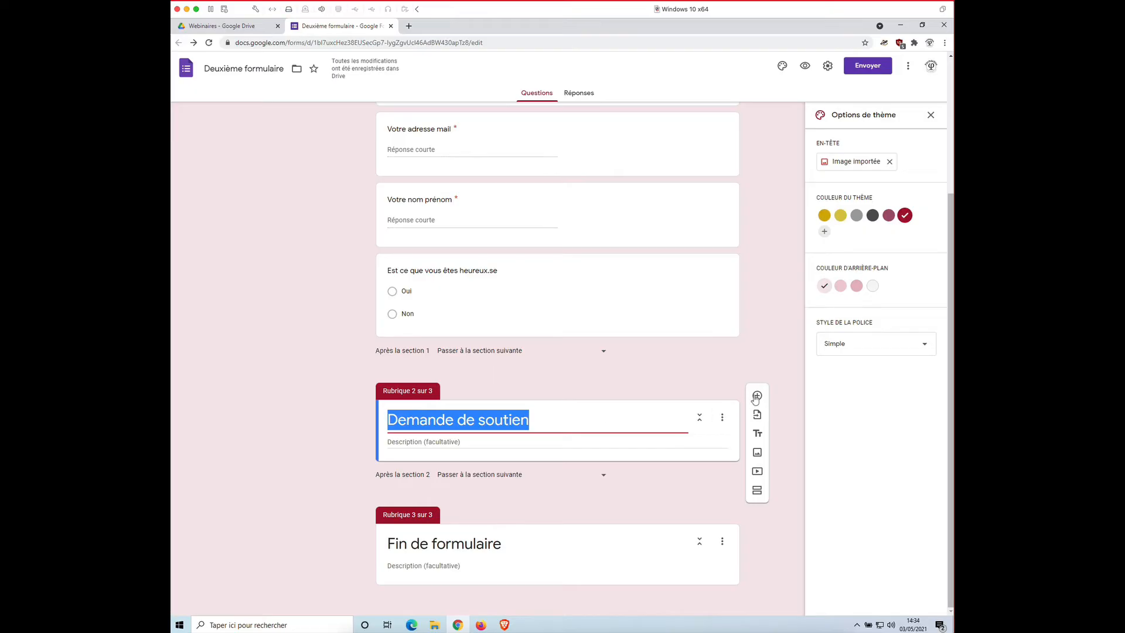
click(756, 397)
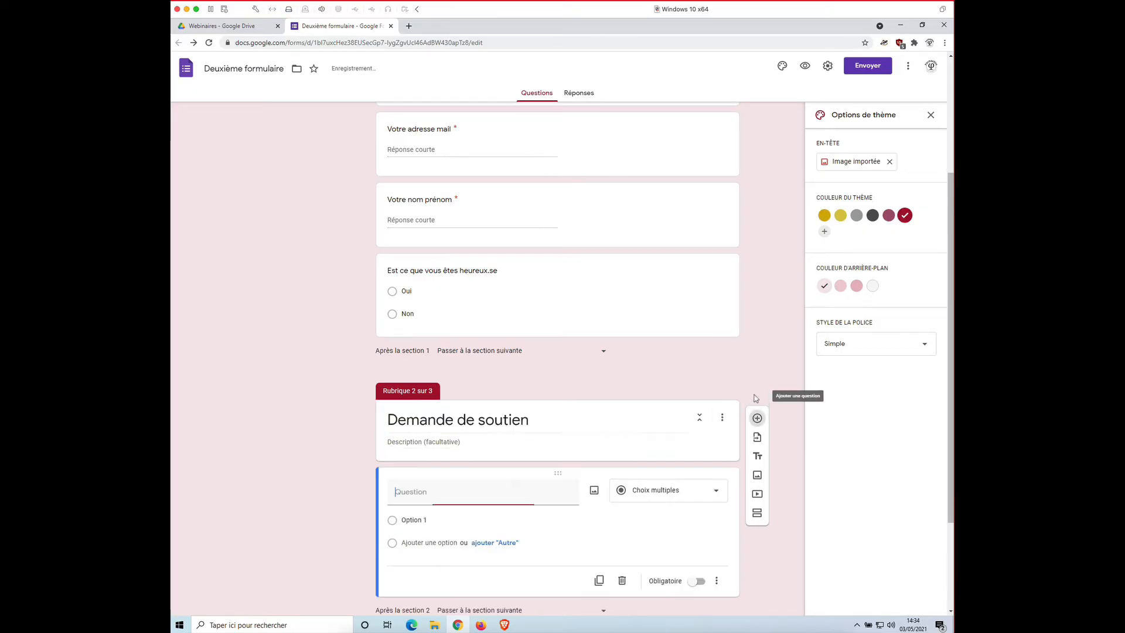
click(672, 499)
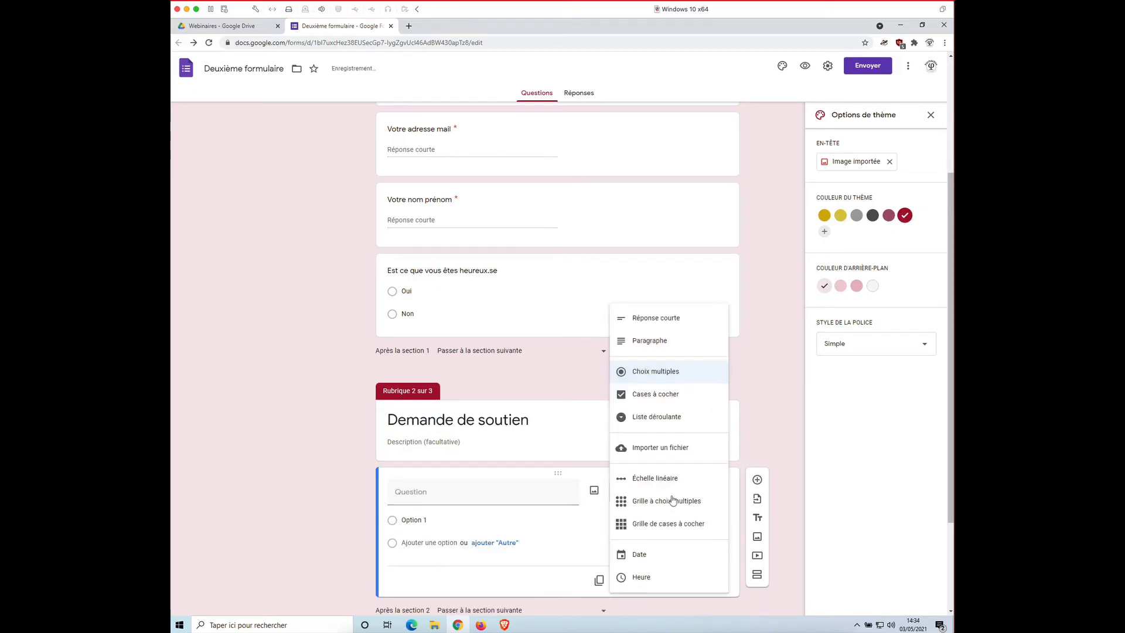
click(636, 322)
click(447, 492)
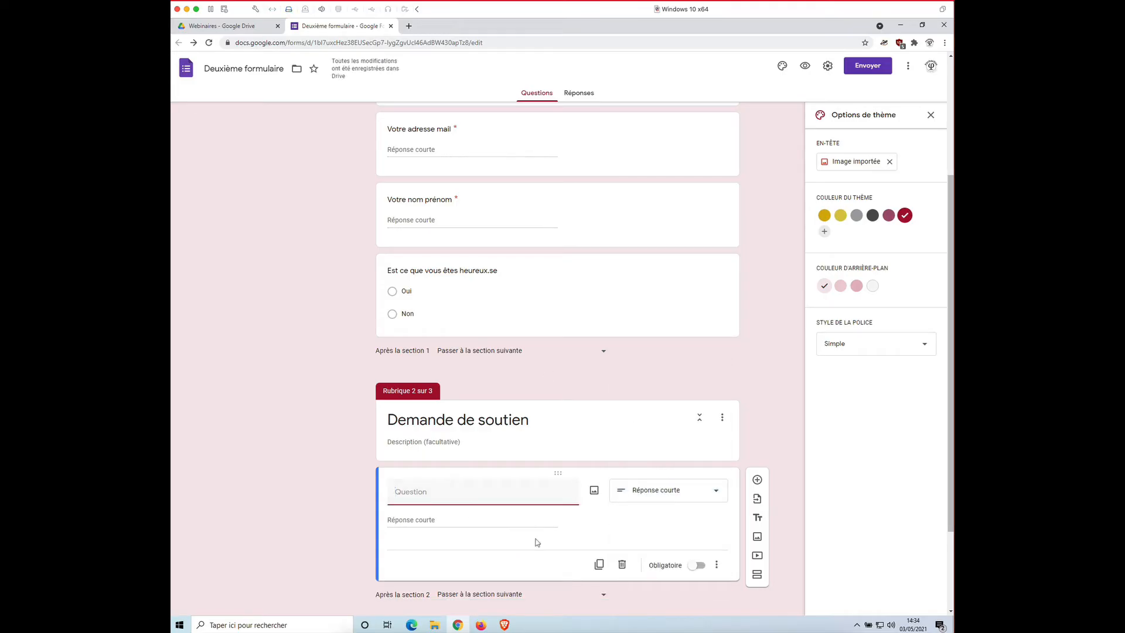
text(Numéro de téléphone)
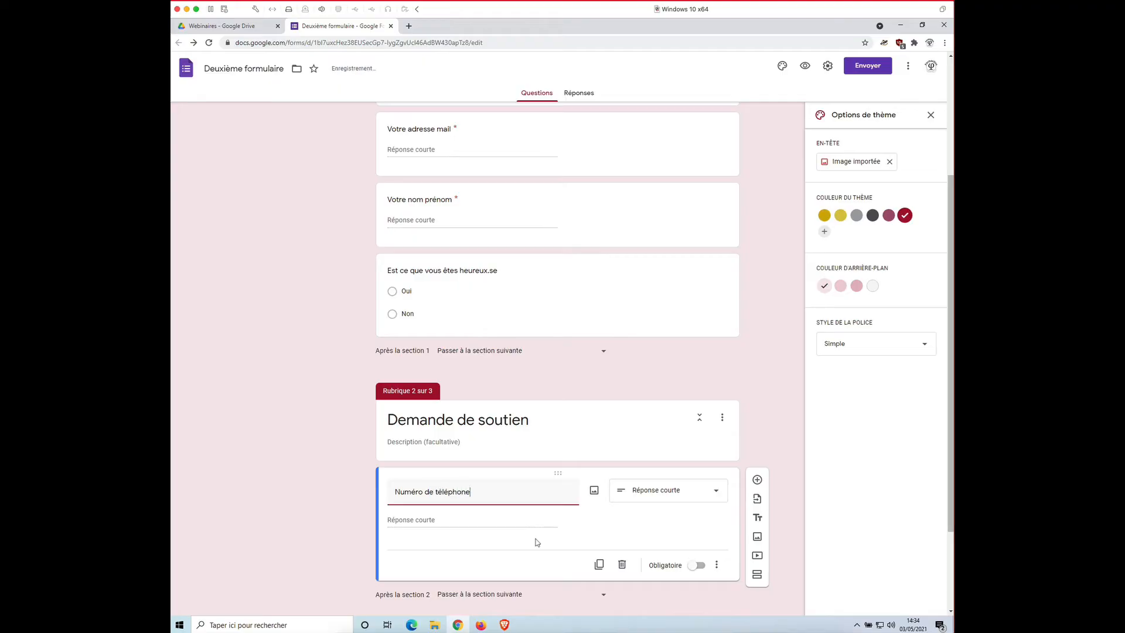
Add a short-answer question titled "Couleur de souris préférée" to the "Fin de formulaire" section.
scroll(538, 542, down, 2)
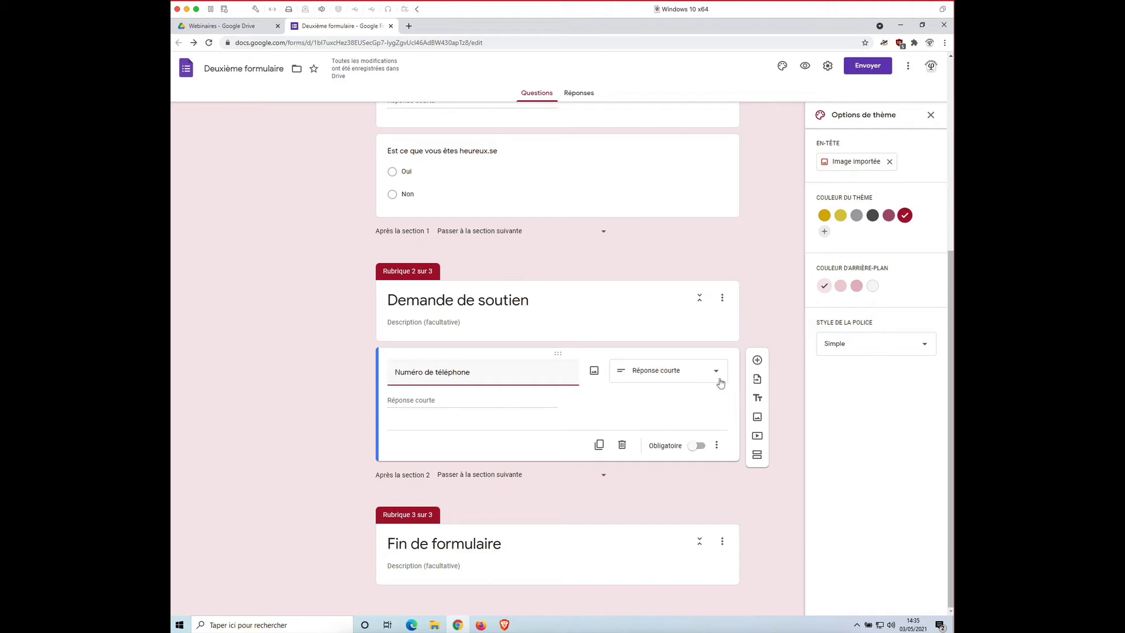
click(690, 542)
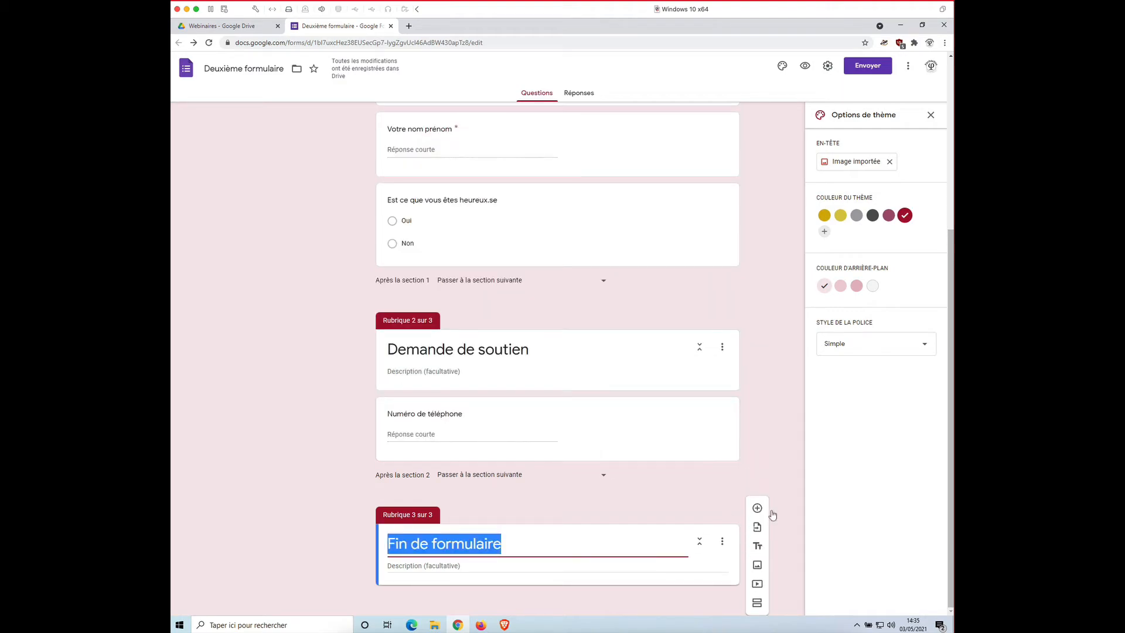
click(757, 508)
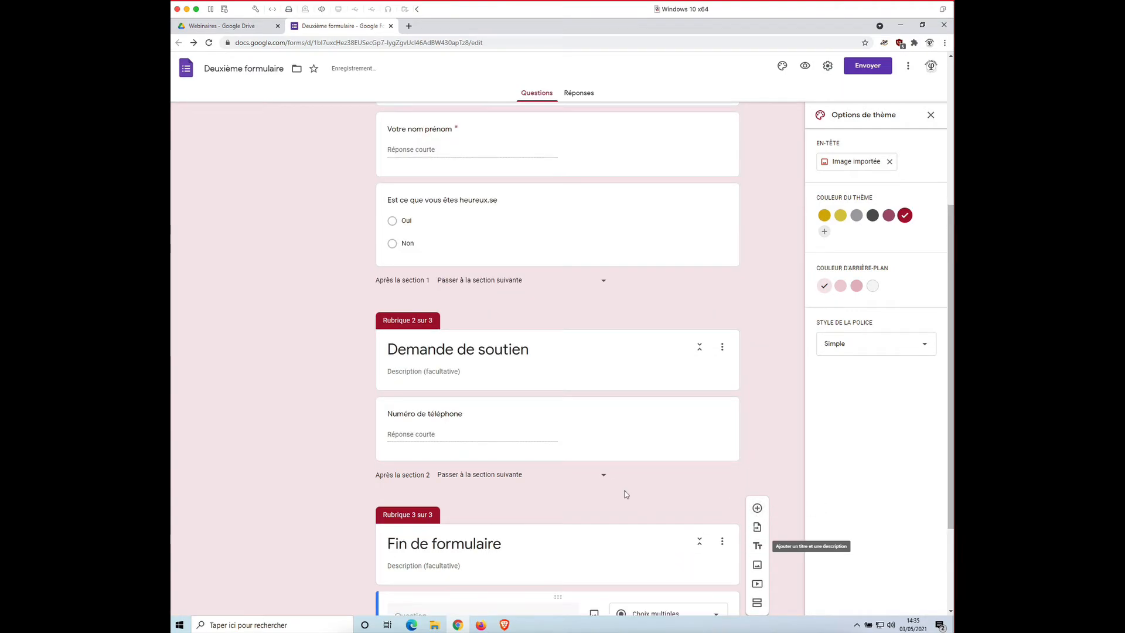
click(657, 484)
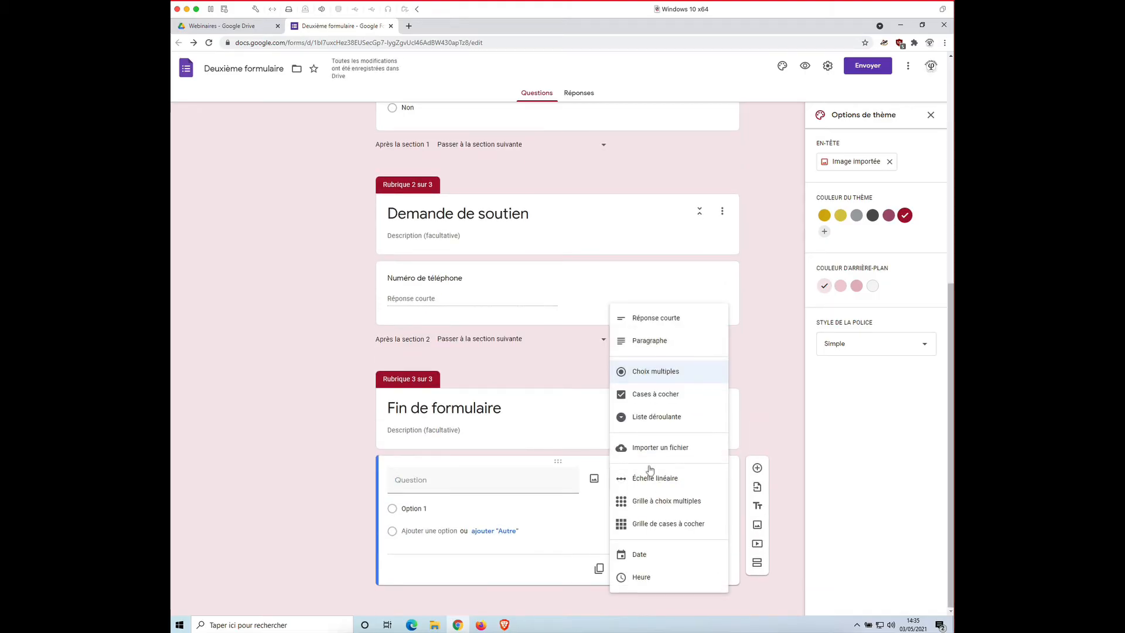
click(637, 322)
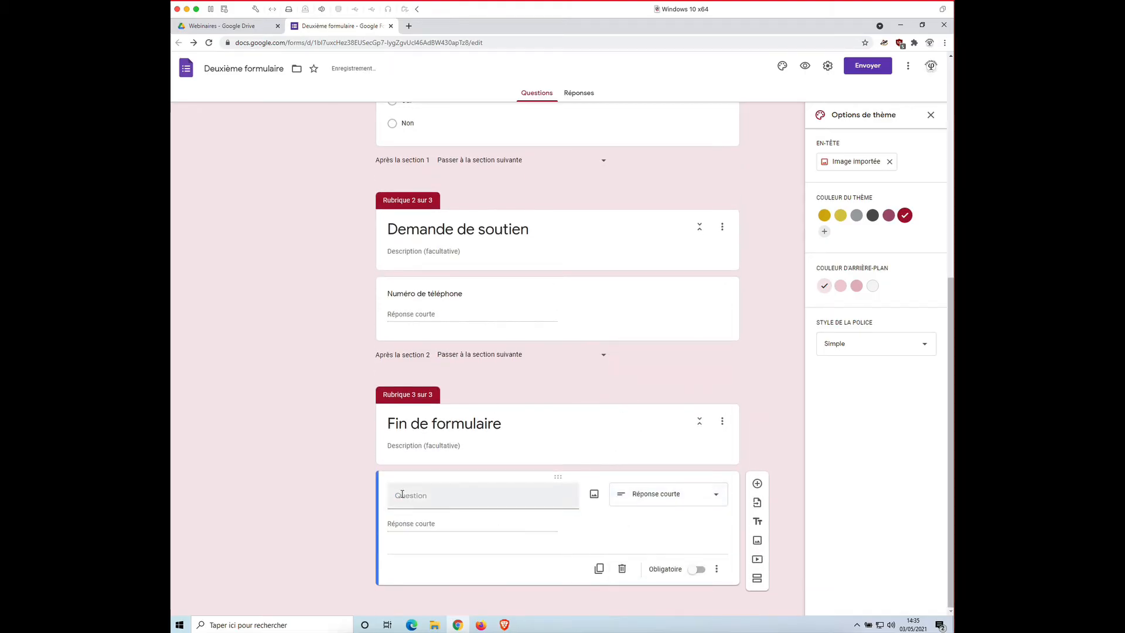
click(402, 494)
text(Coul)
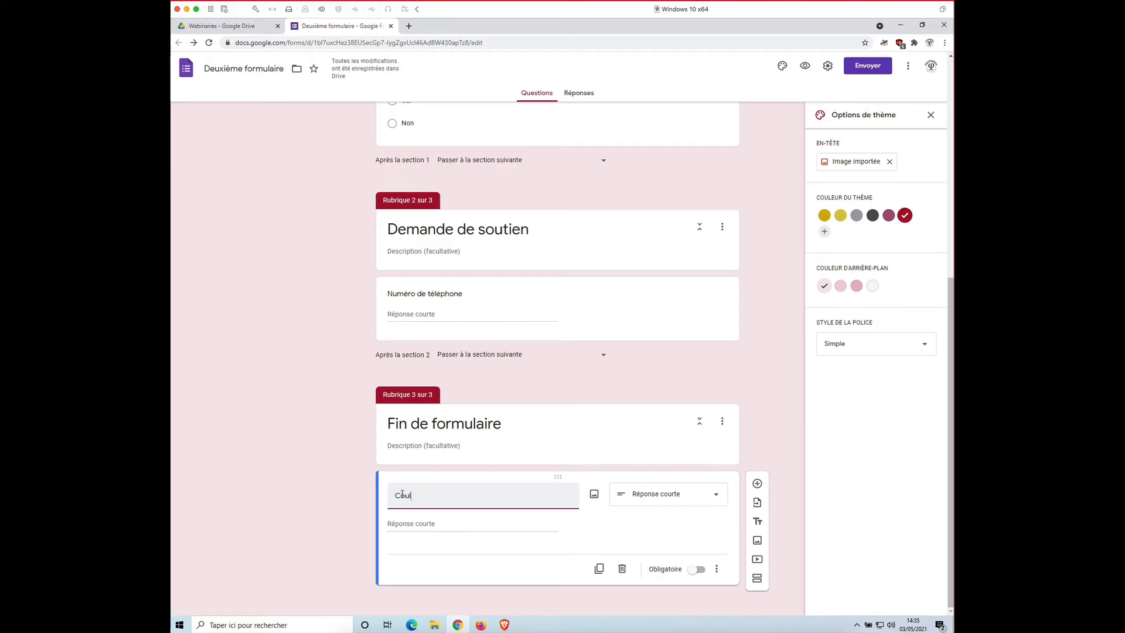
text(eur de souris préfér)
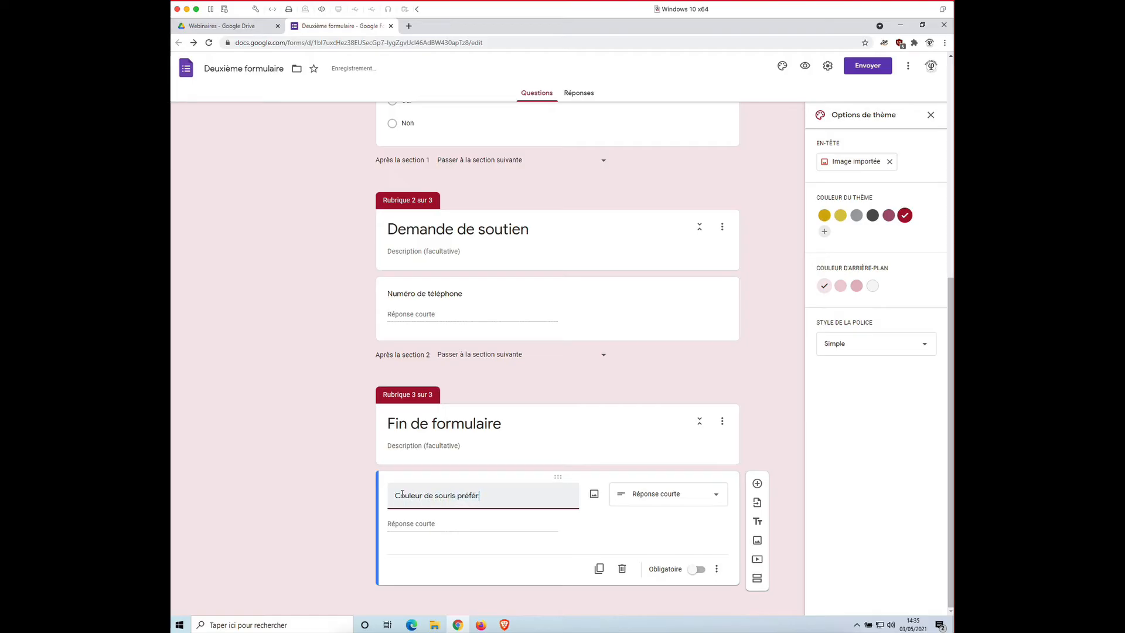
text(ée)
key(BackSpace)
text(ée)
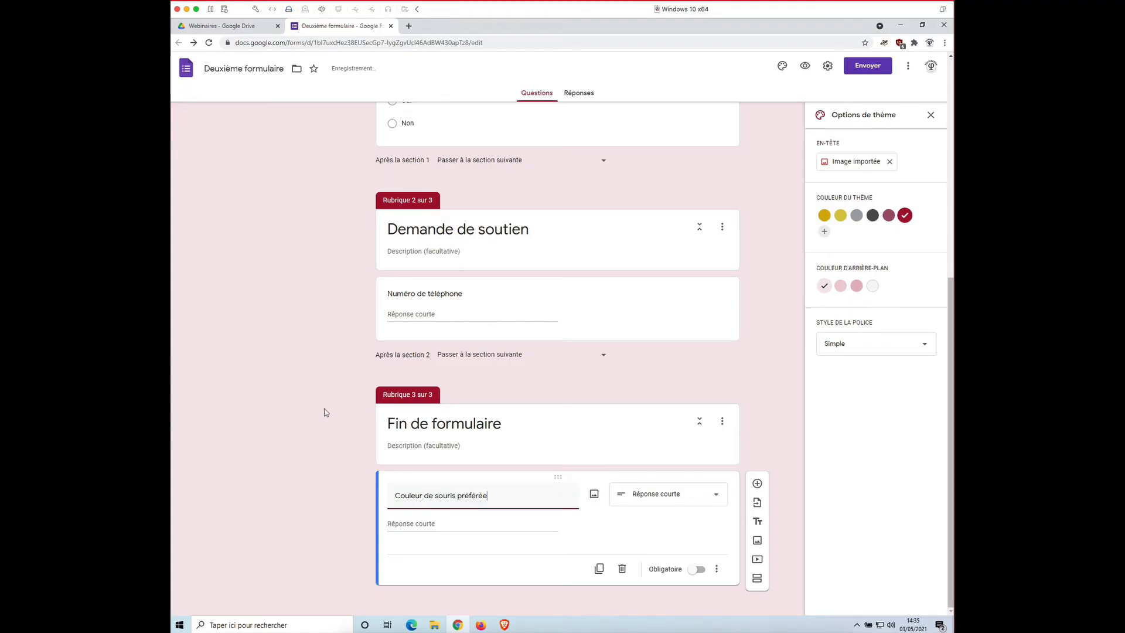
Review the form's three sections and select the "Est ce que vous êtes heureux.se" question in section 1 for editing.
scroll(326, 412, up, 6)
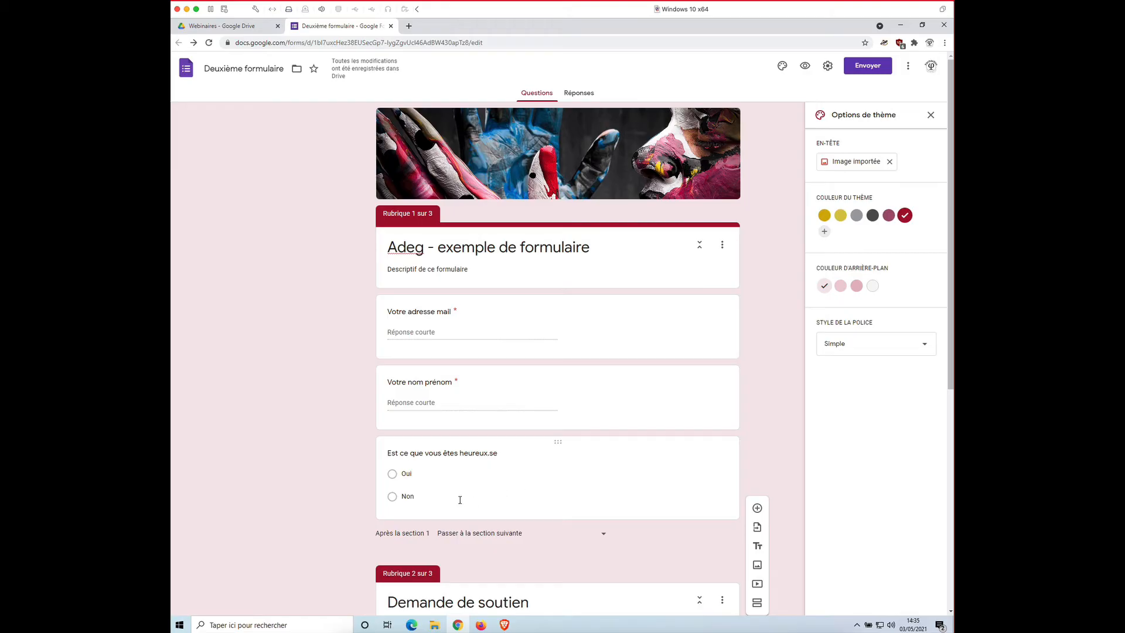
scroll(484, 561, down, 5)
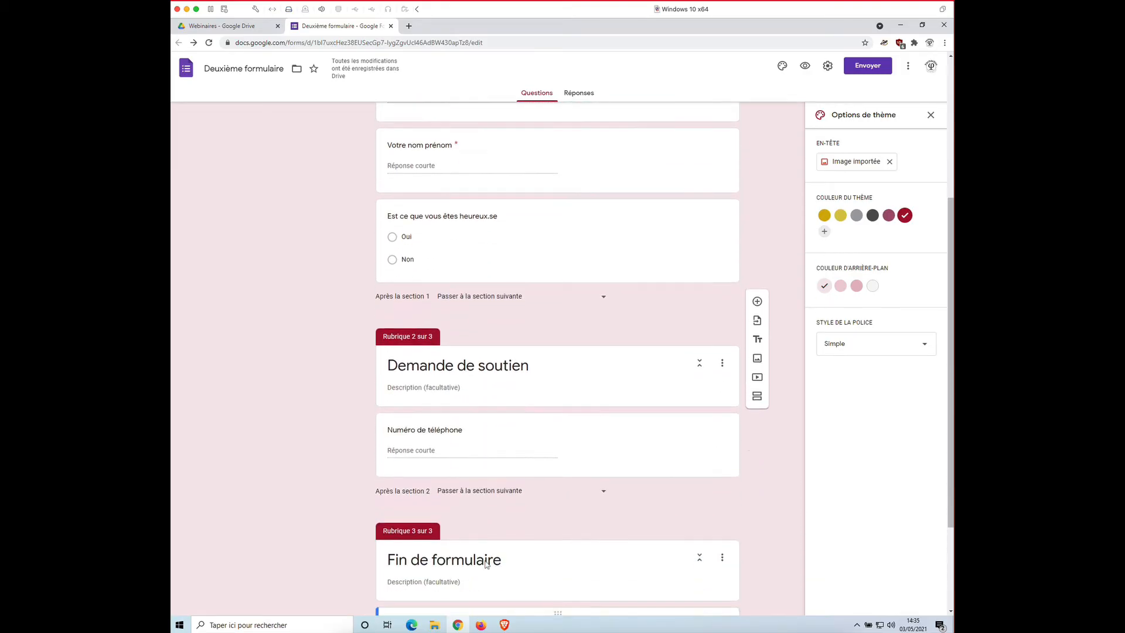
scroll(485, 561, up, 4)
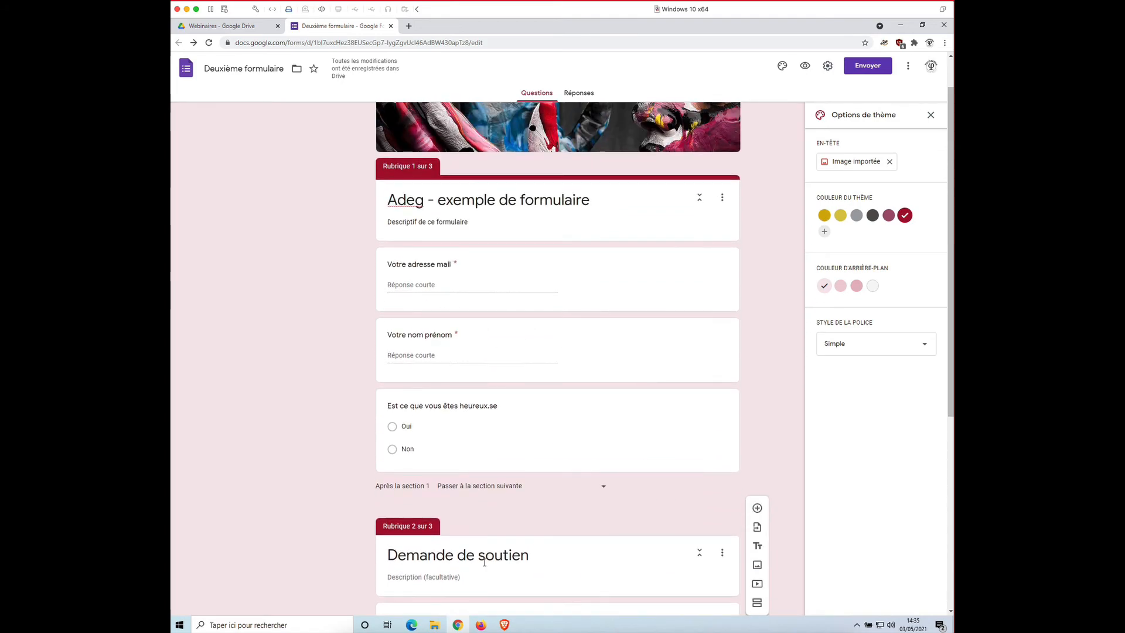
scroll(485, 562, down, 5)
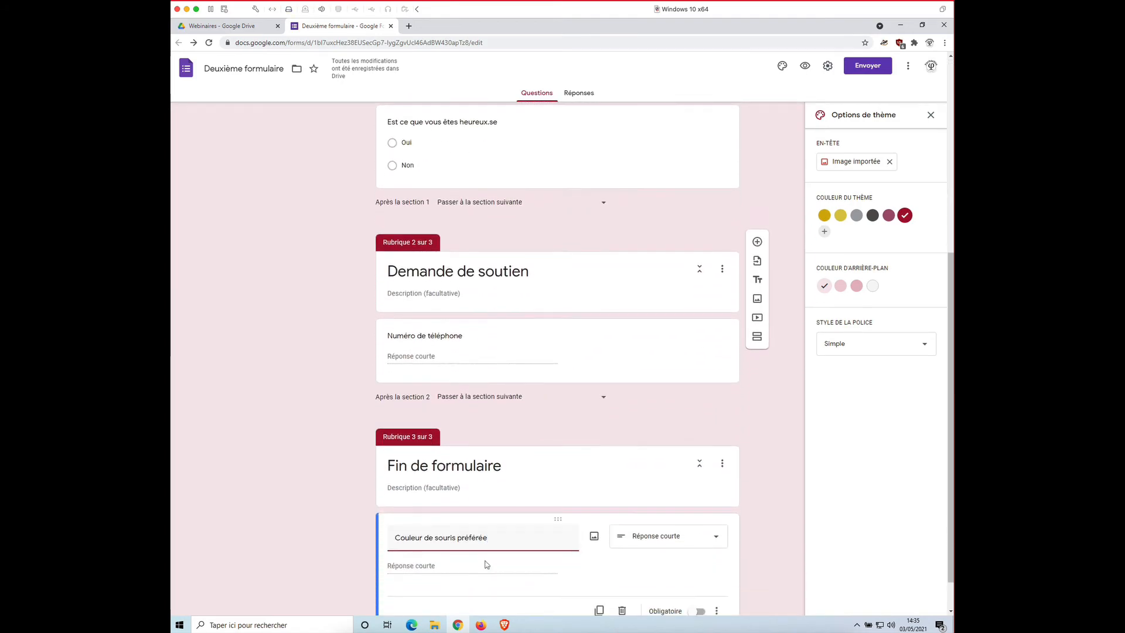
scroll(484, 564, up, 5)
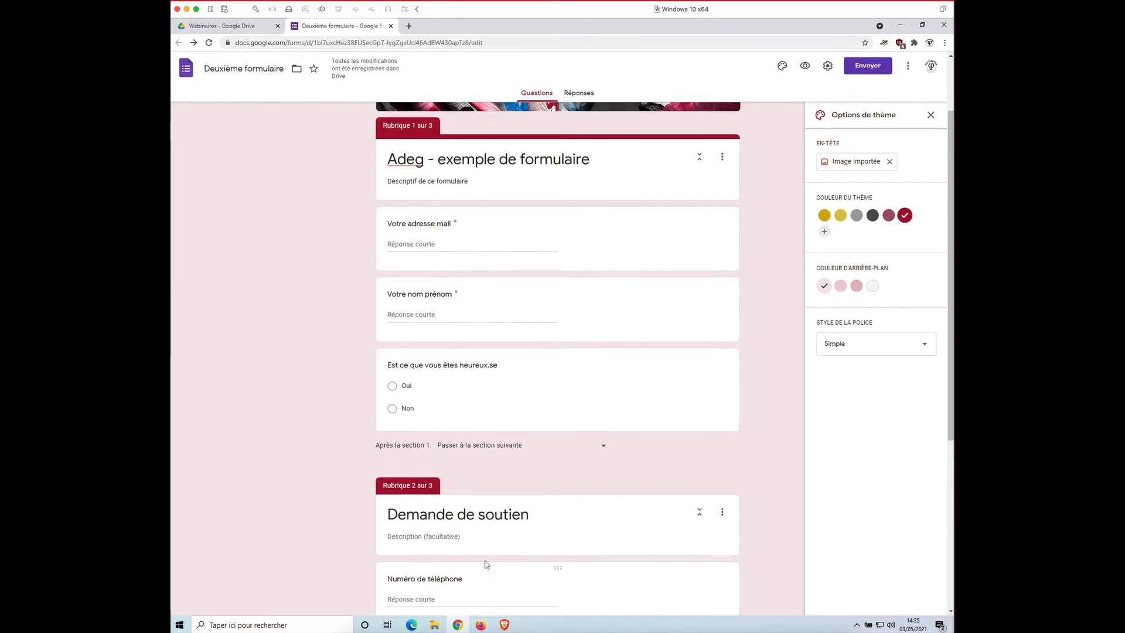
click(534, 426)
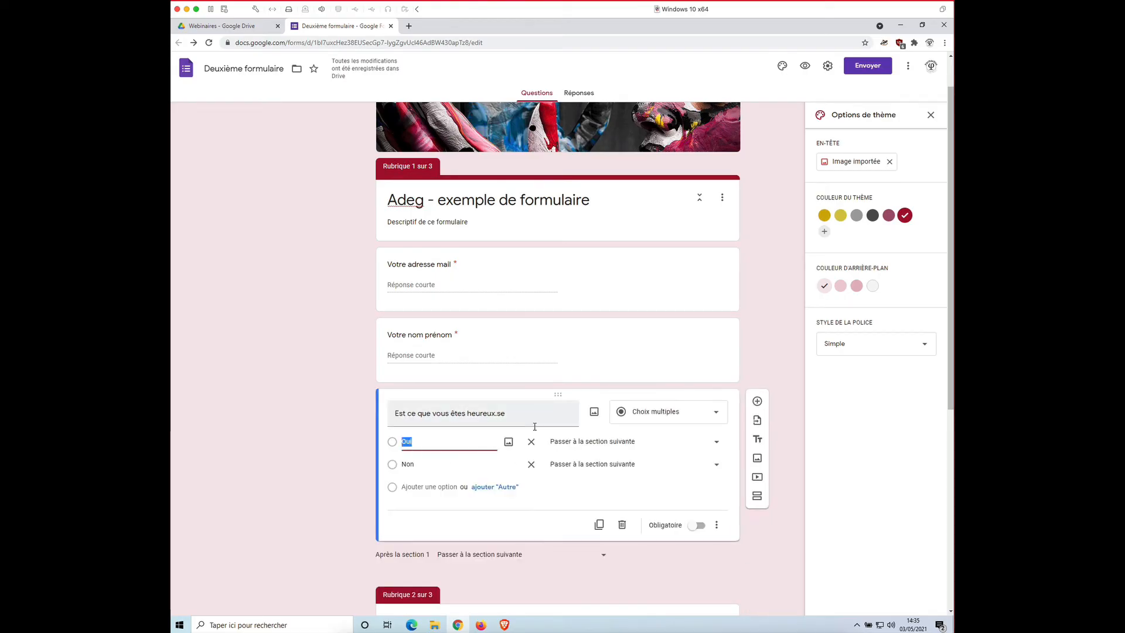
Turn "Accéder à une section en fonction de la réponse" off and back on for the "Est ce que vous êtes heureux.se" question.
click(716, 525)
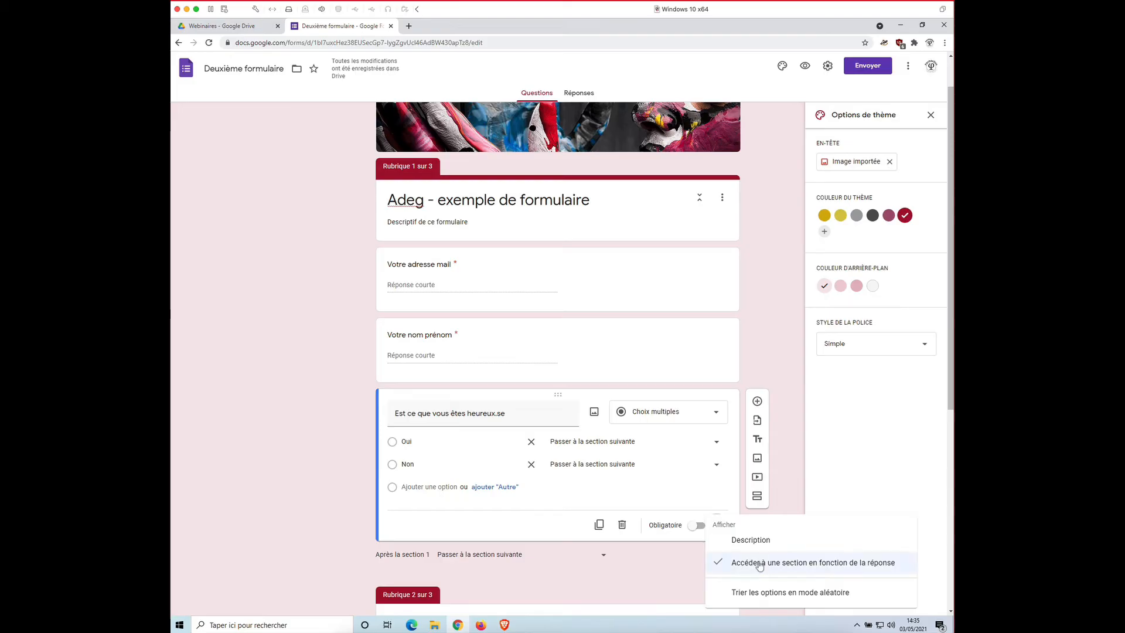
click(759, 563)
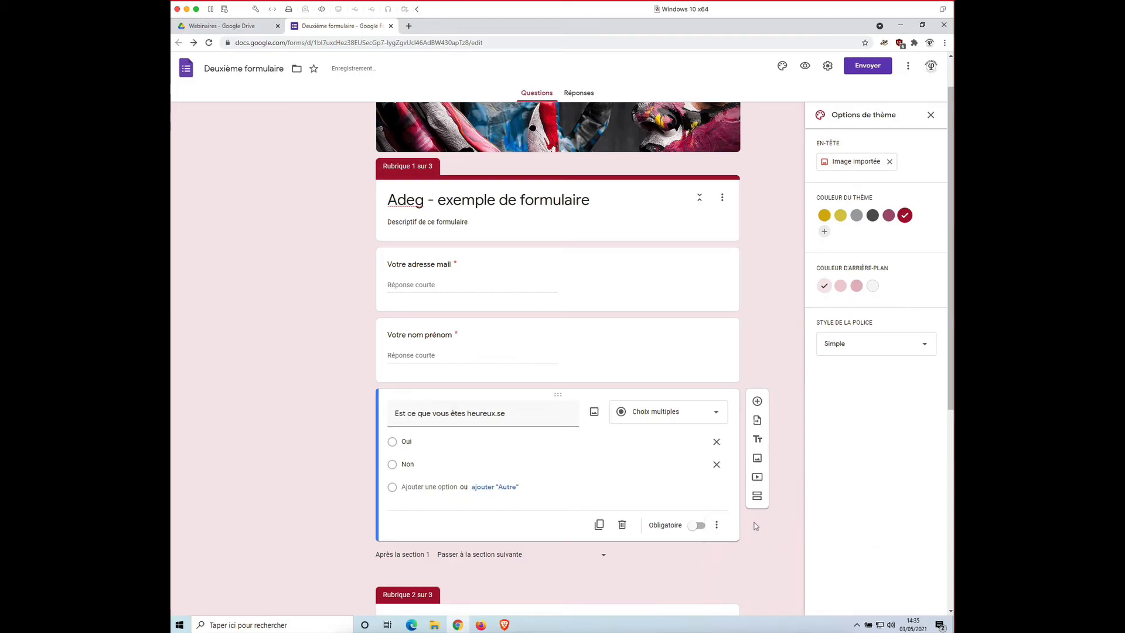
click(719, 522)
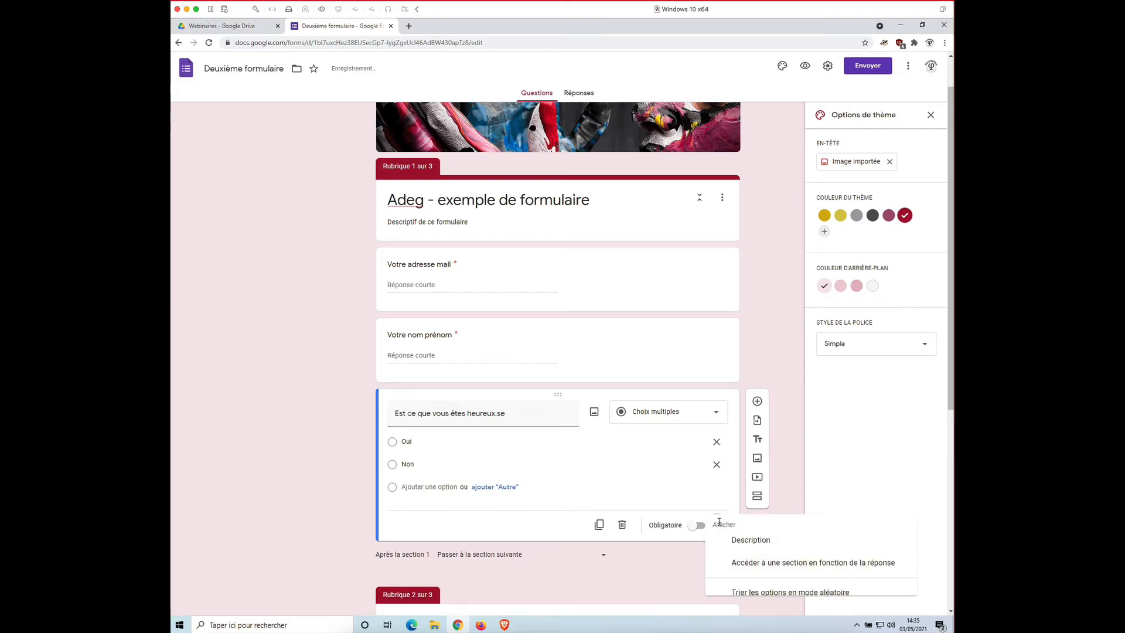
click(746, 564)
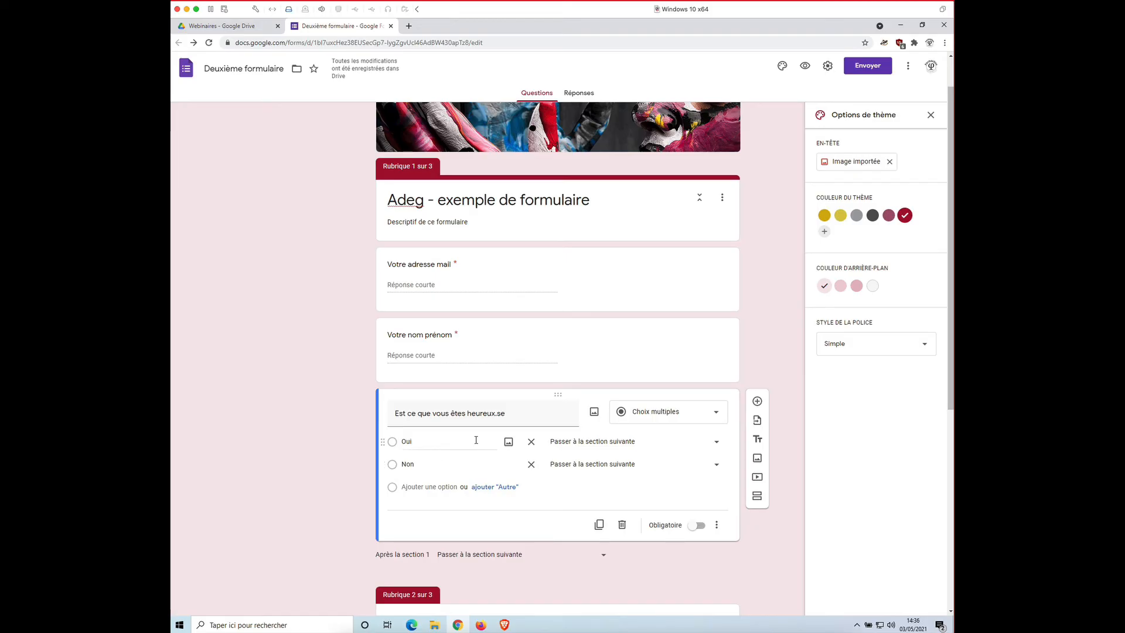
Route the answer "Oui" to page 3 (Fin de formulaire) and "Non" to page 2 (Demande de soutien).
click(567, 443)
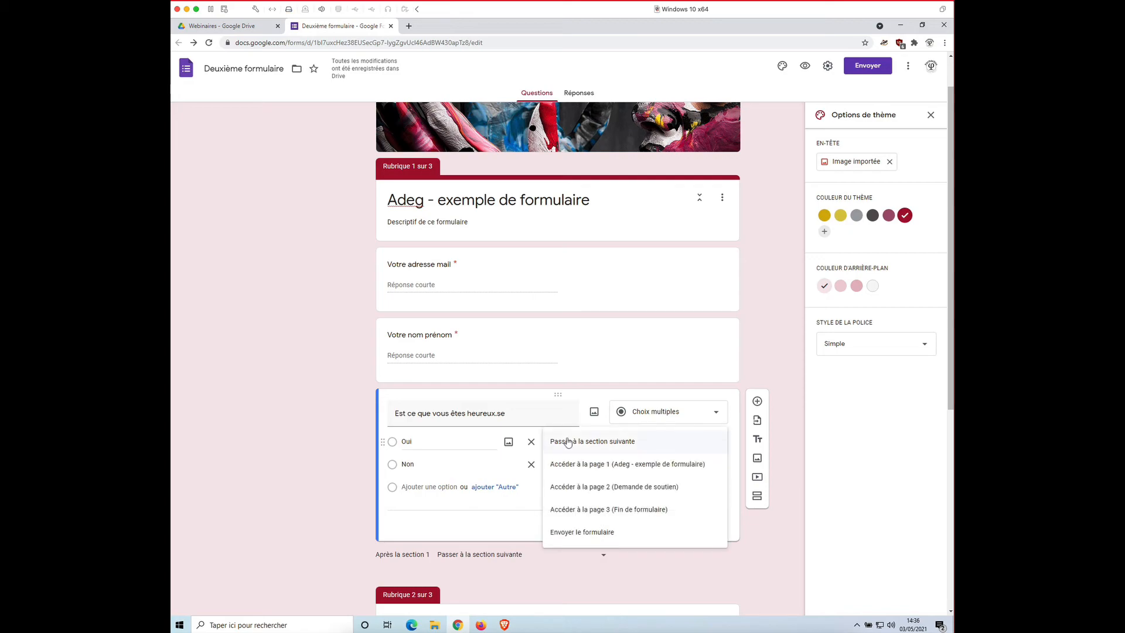
click(636, 510)
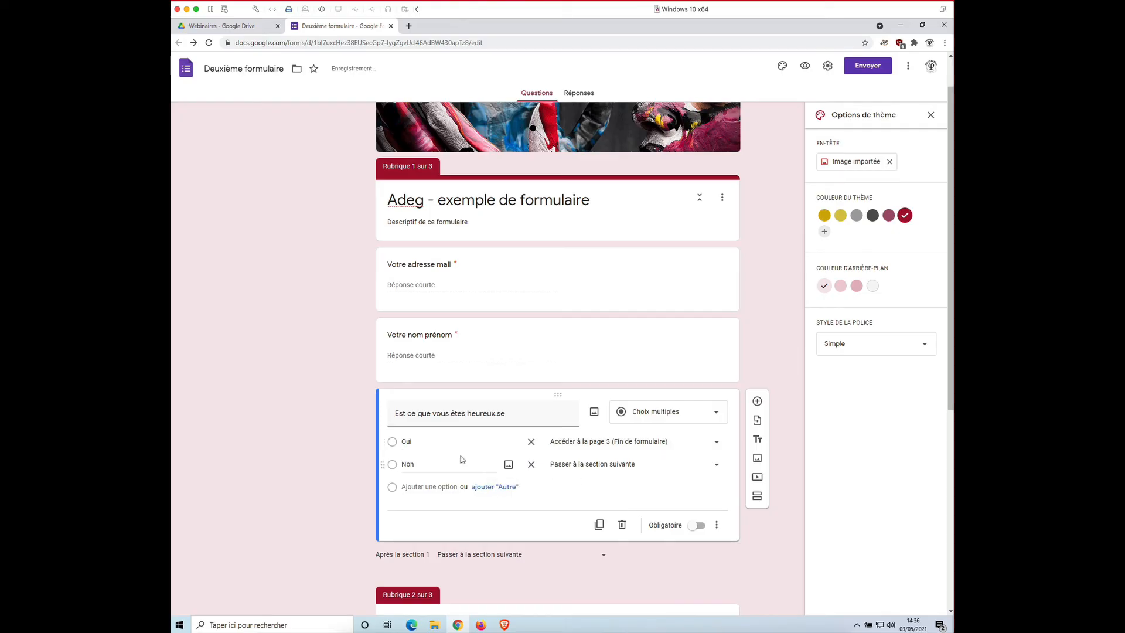
click(596, 465)
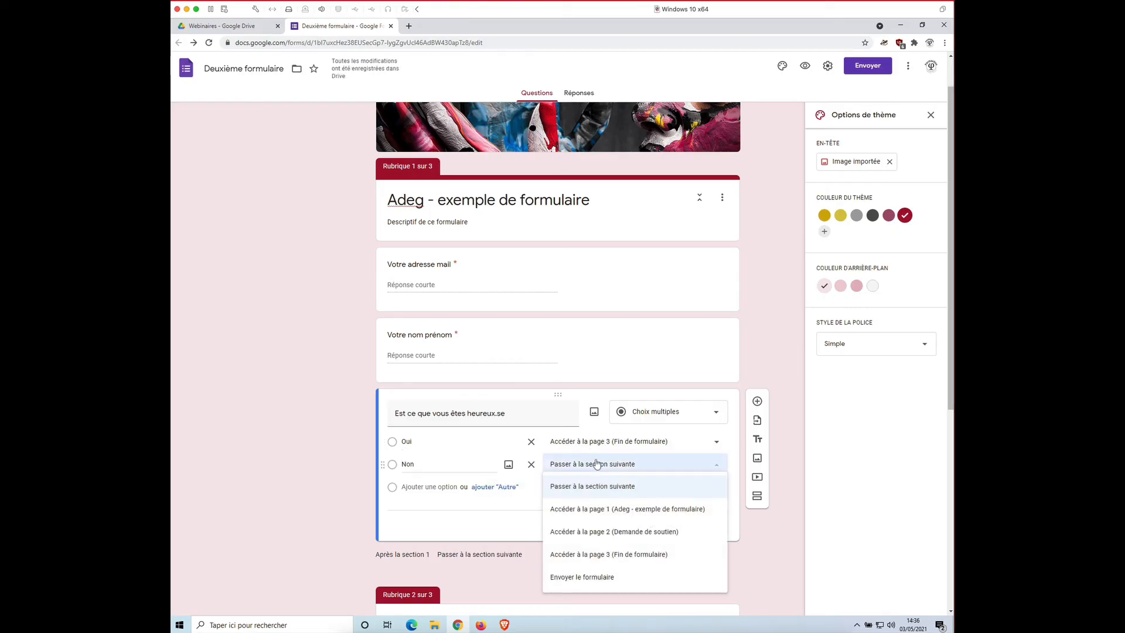
click(628, 533)
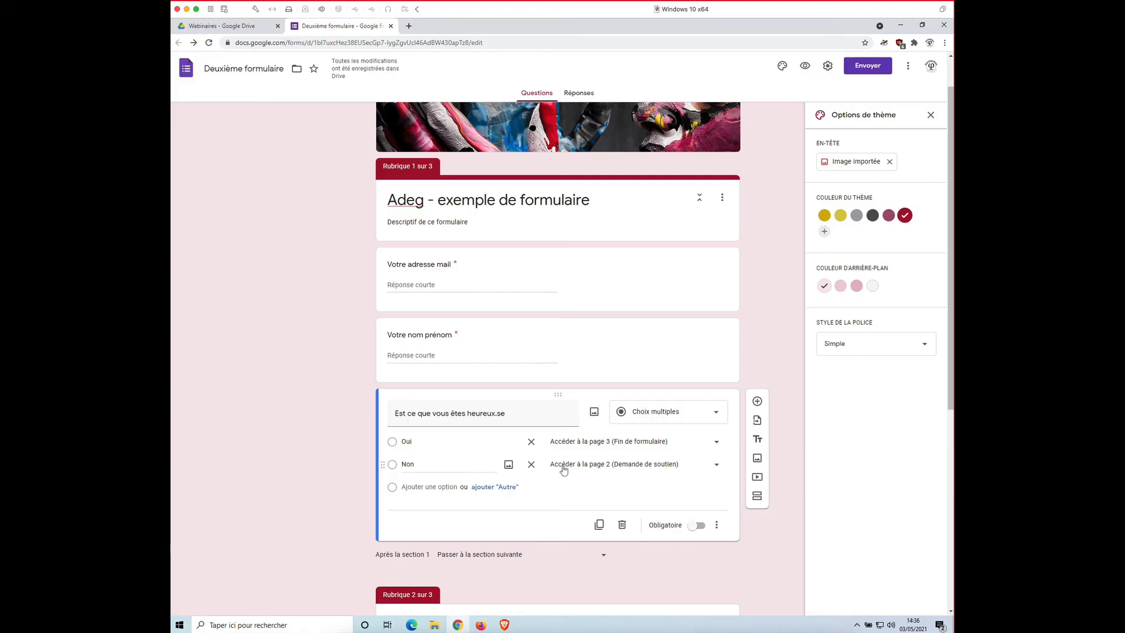
Check the answer routing against sections 2 and 3, and open the form's preview.
scroll(563, 470, down, 6)
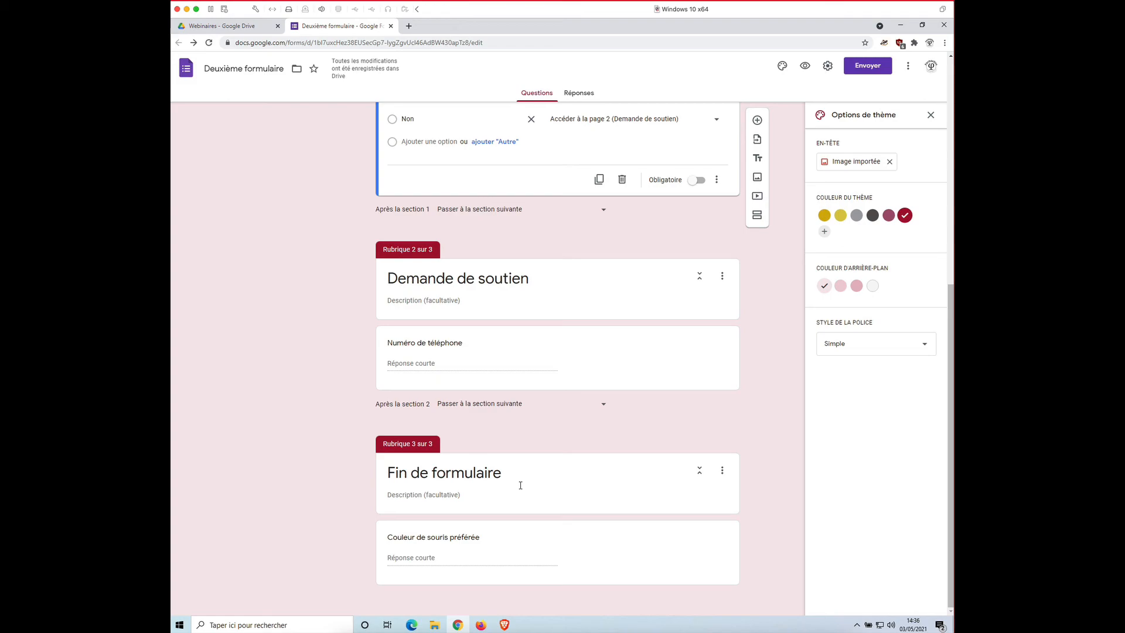
scroll(521, 485, up, 5)
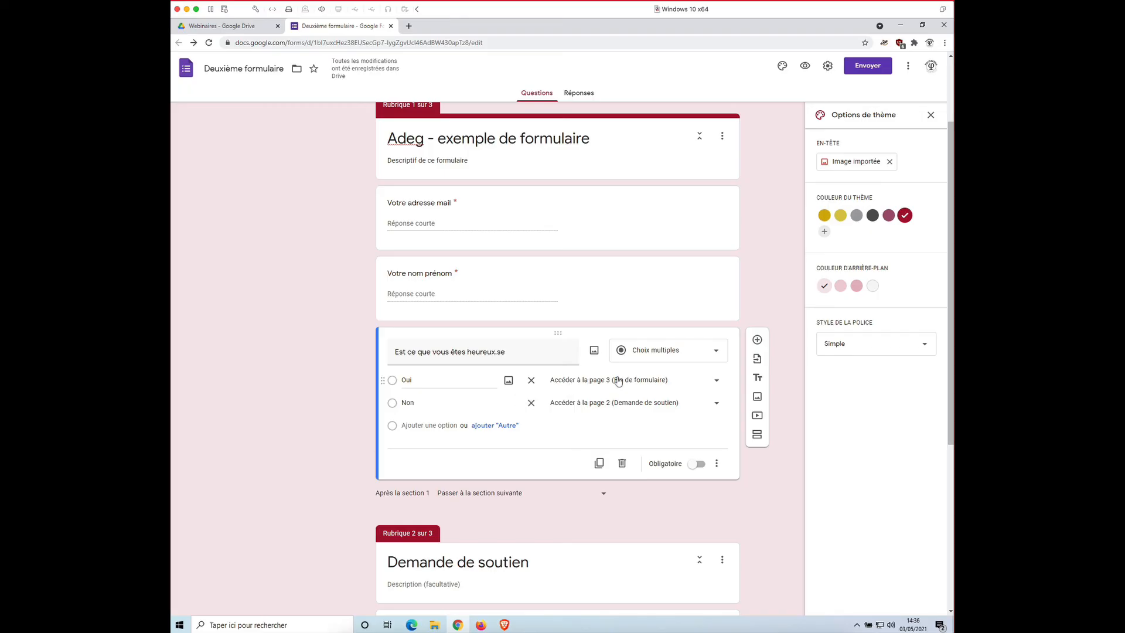
scroll(618, 381, down, 5)
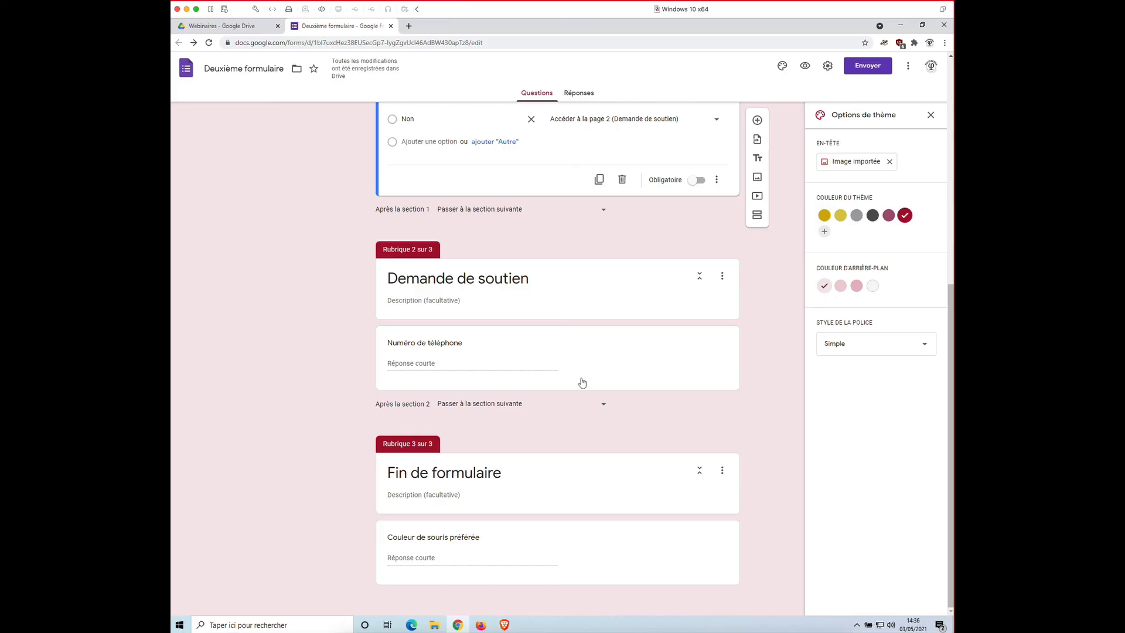
click(805, 70)
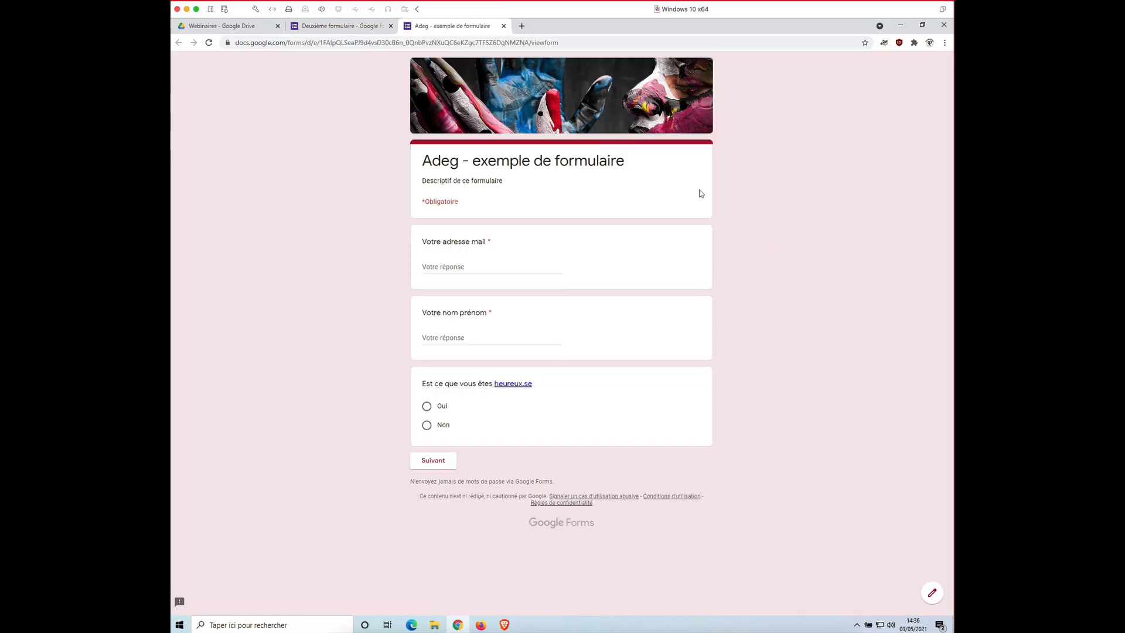
Answer "Non" in the preview, fill the required e-mail and full-name fields with placeholder text, and continue to the next section.
click(441, 426)
click(435, 484)
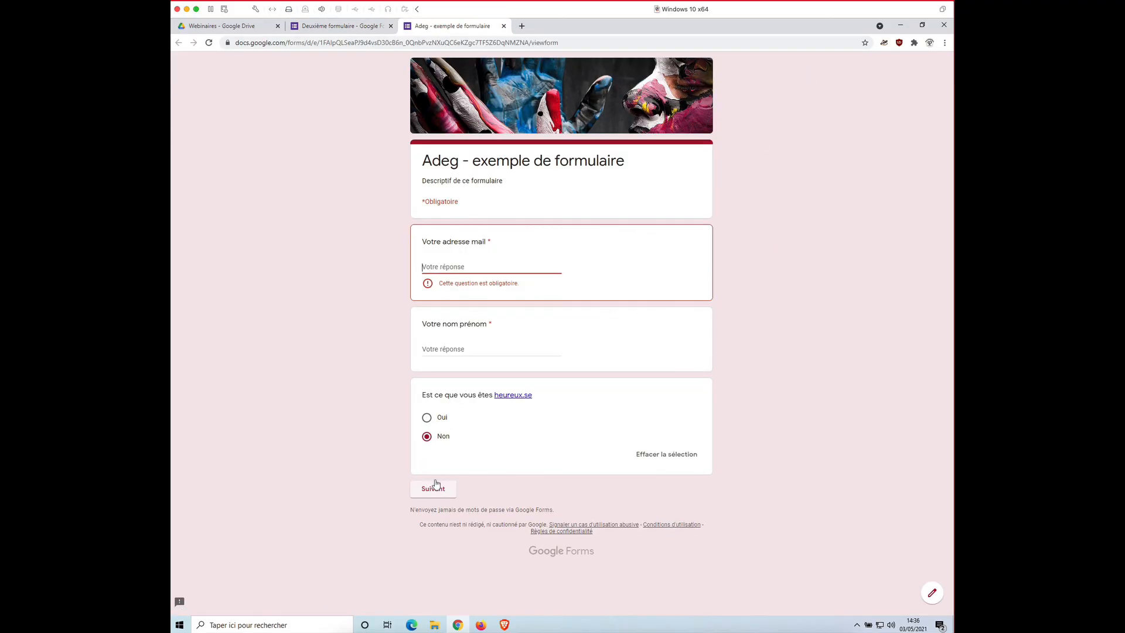
text(toto)
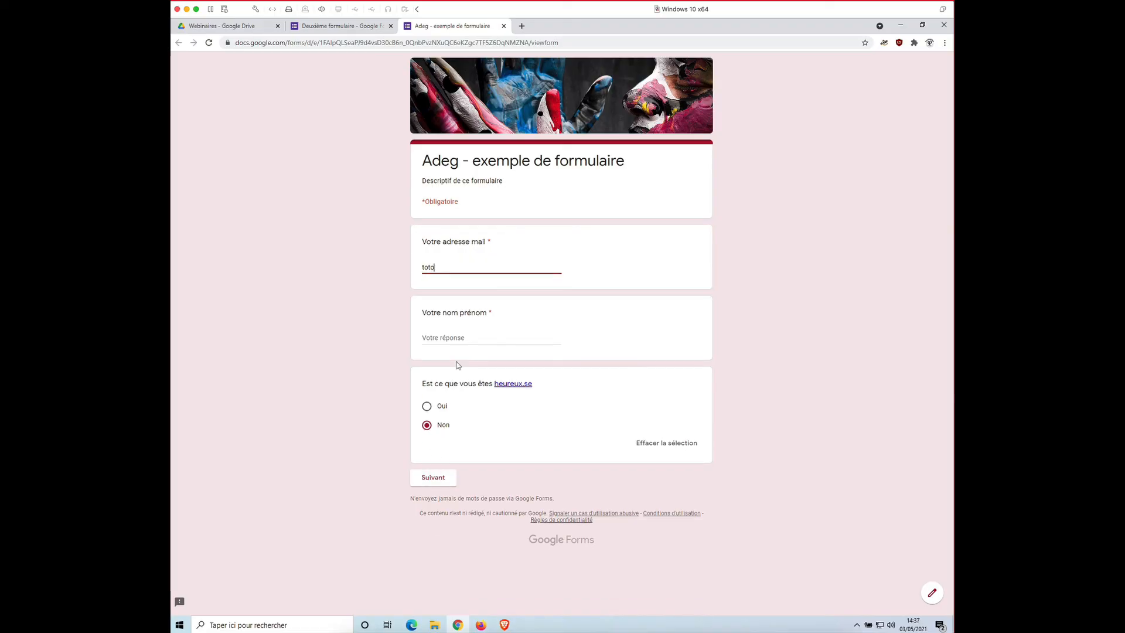
key(Tab)
text(ergzergtza)
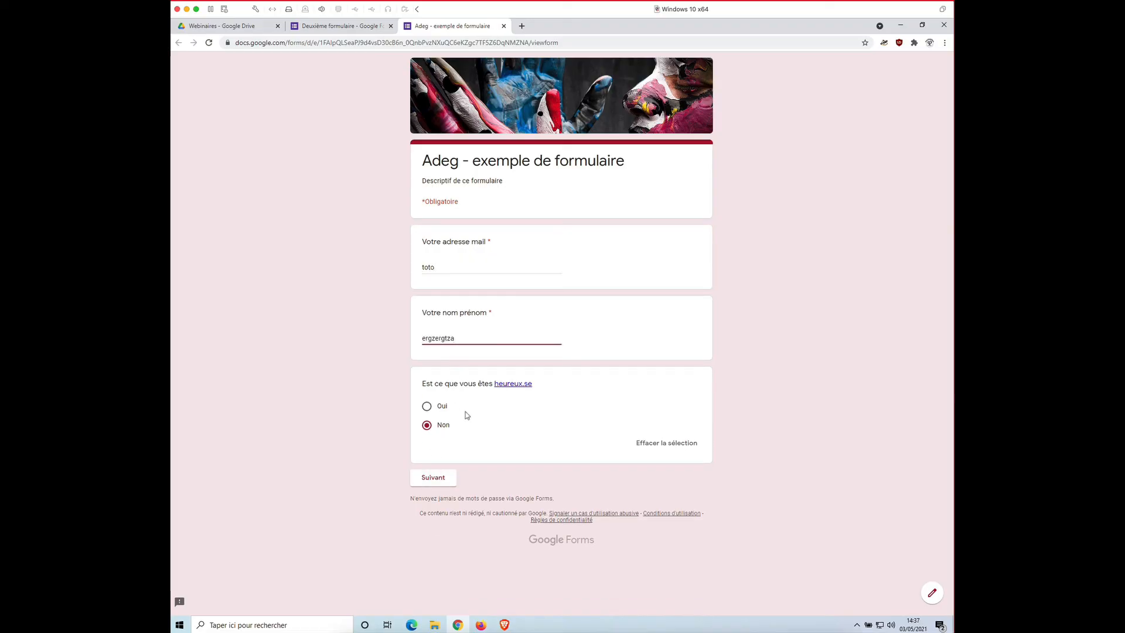
click(445, 480)
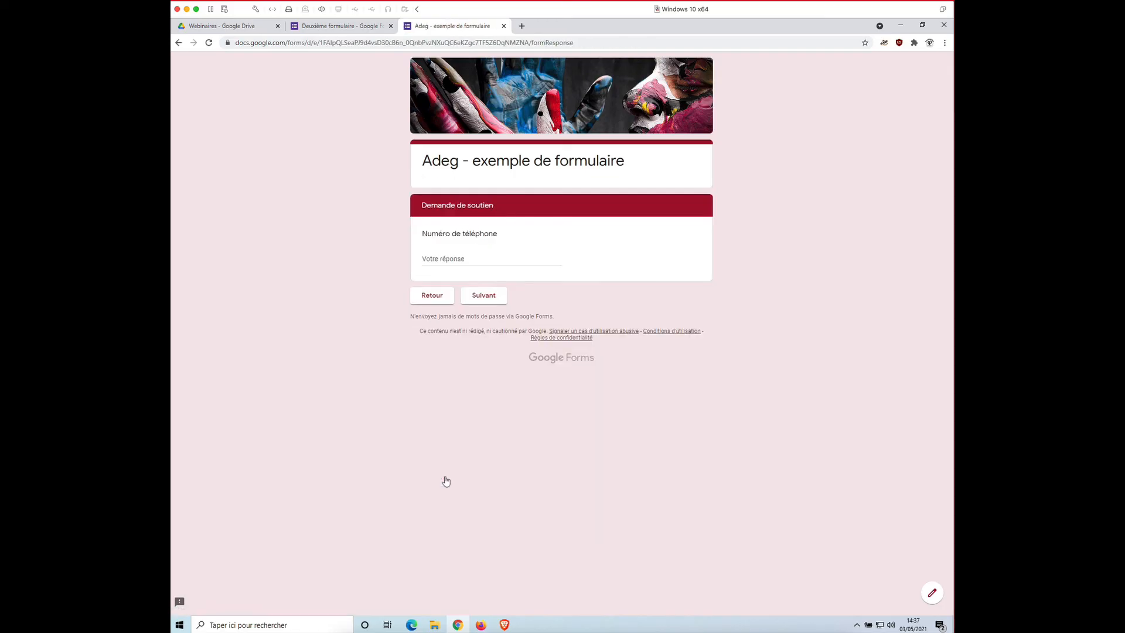
Fill in the phone number field of "Demande de soutien" with placeholder text and return to the first section.
click(469, 263)
text(fbsdfbsdfb)
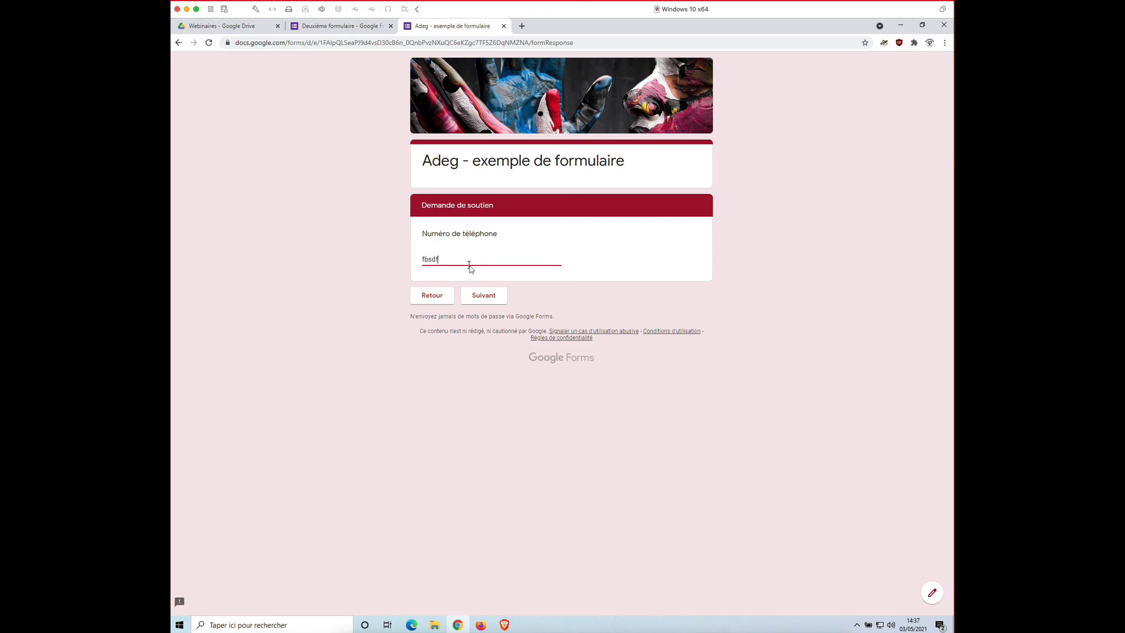
click(433, 296)
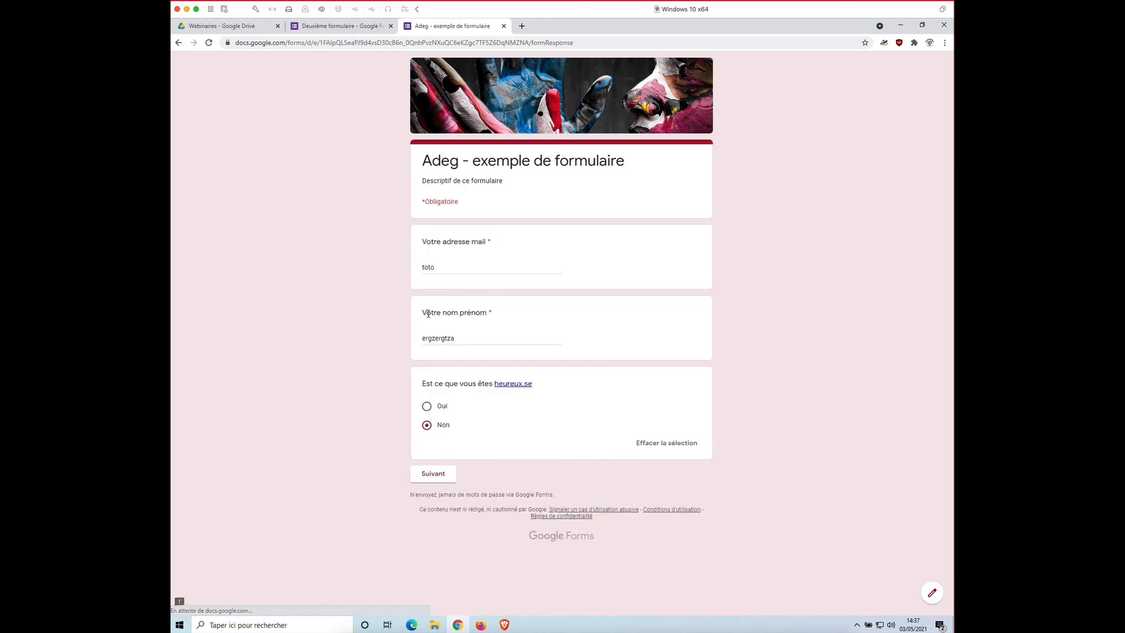
Test the "Oui" route by choosing that answer, continuing to its section, and returning to the first section.
click(442, 407)
click(441, 479)
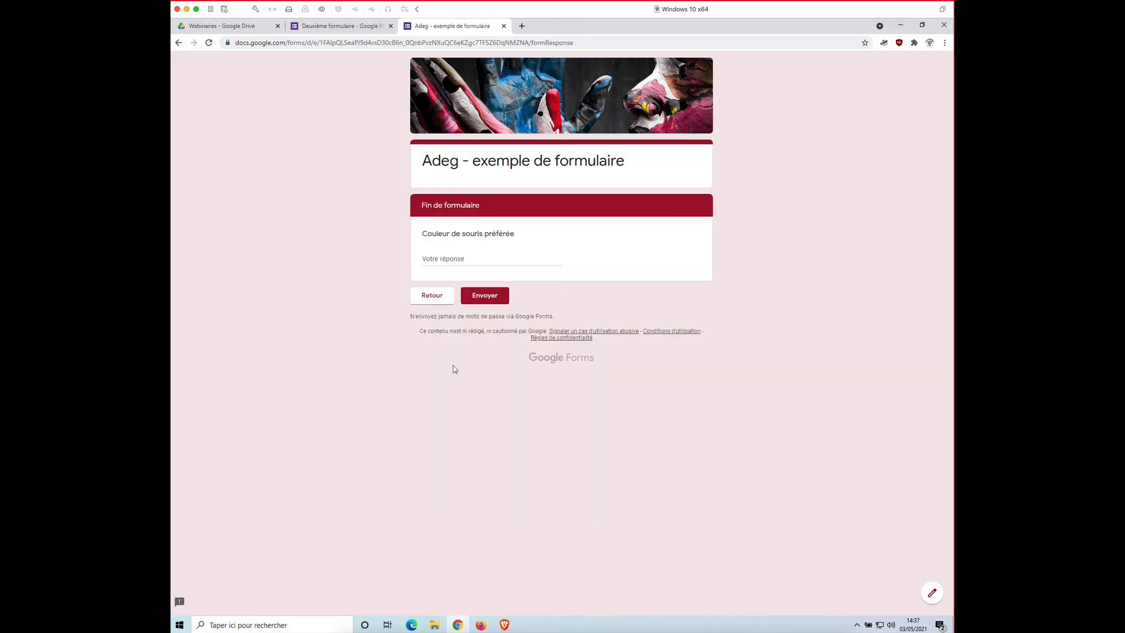
click(436, 293)
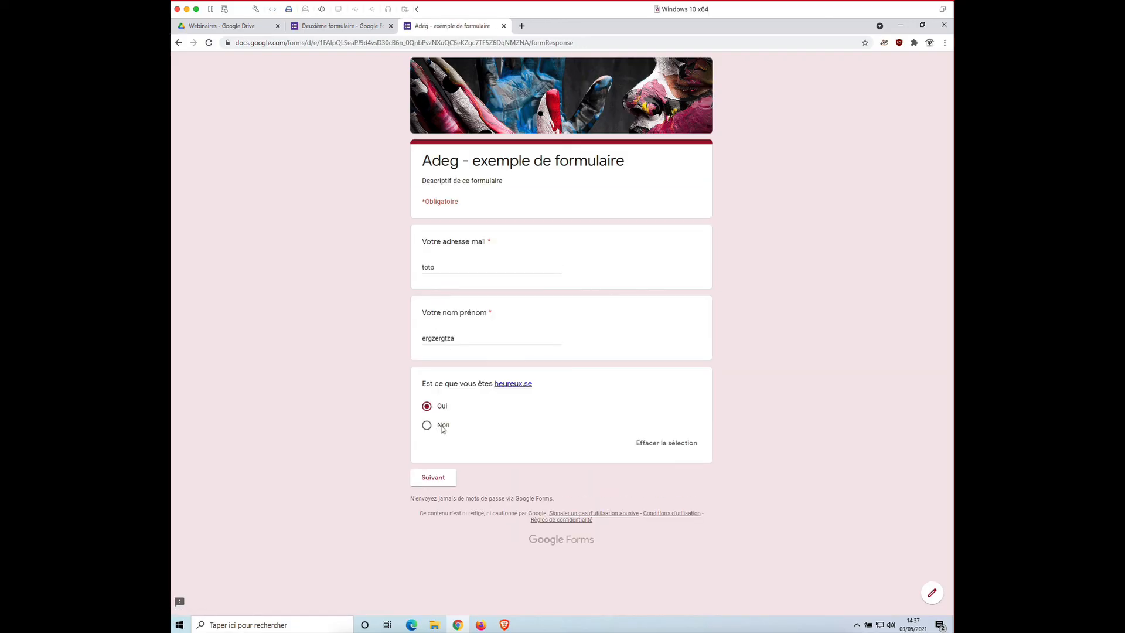
Change the answer to "Non" and continue through the "Demande de soutien" section to the following one.
click(443, 425)
click(442, 479)
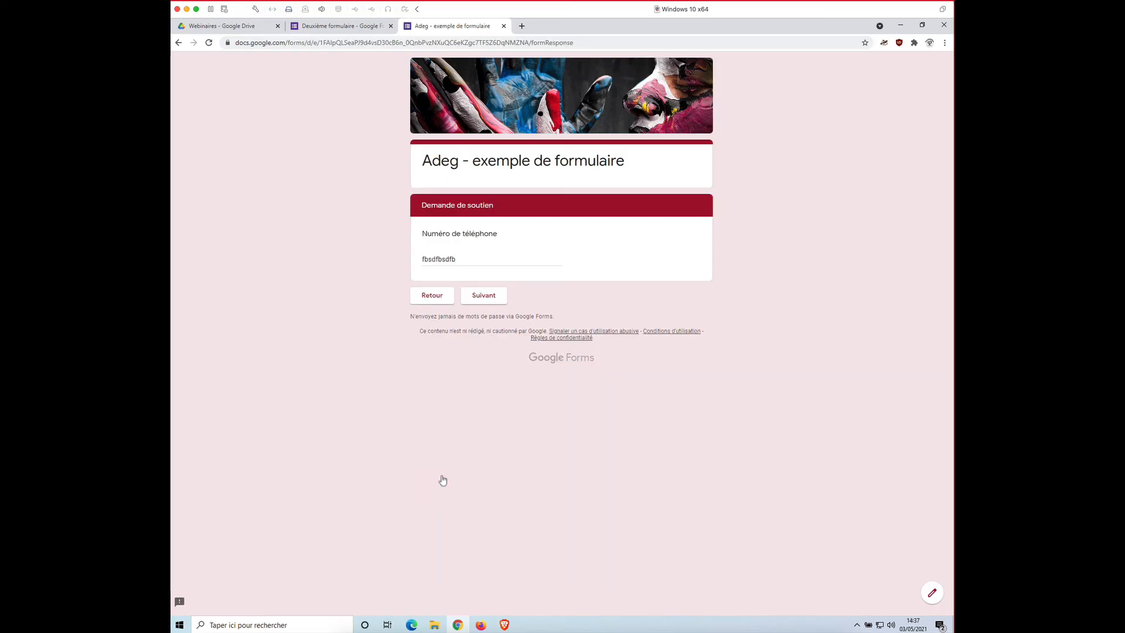
click(476, 298)
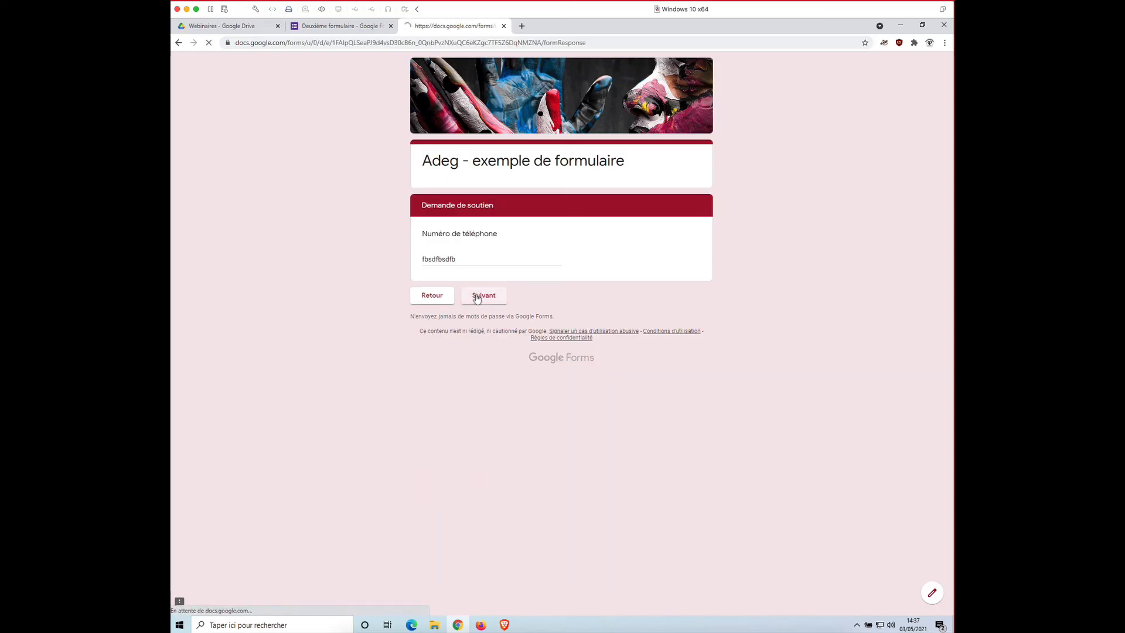